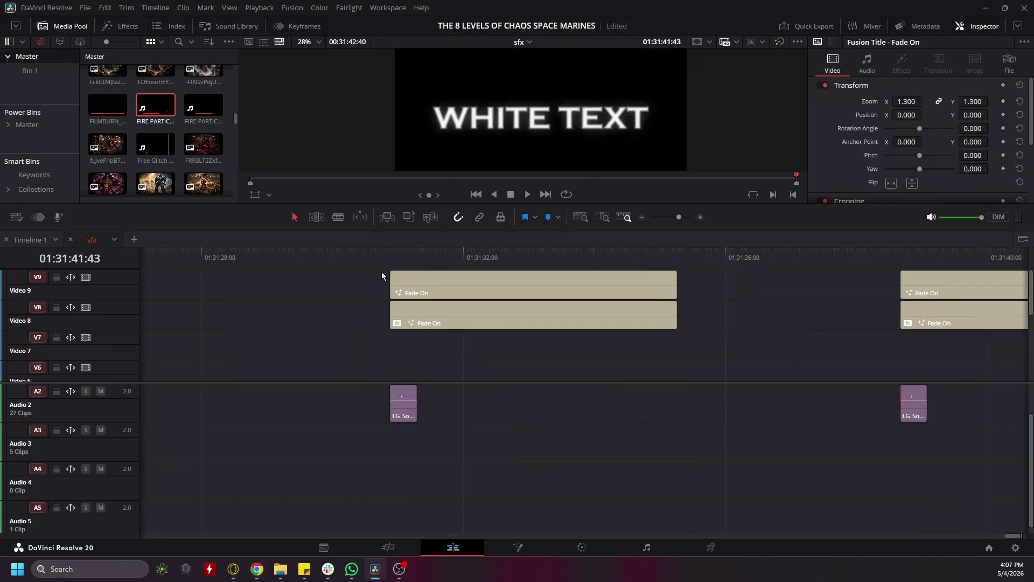
# Step: Play back the red and white Fade On titles in the sfx timeline to review their animated glow
pyautogui.click(381, 251)
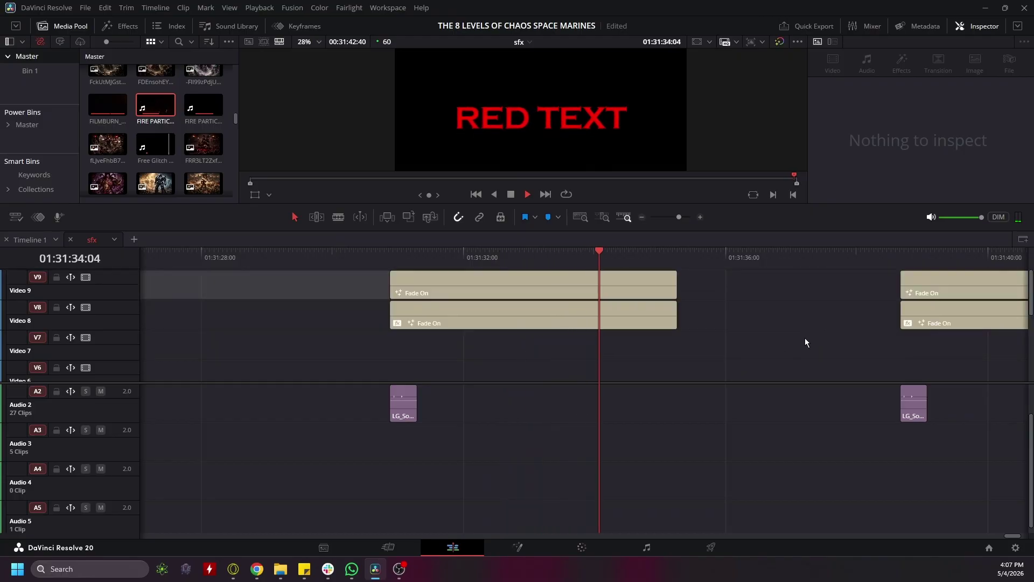
pyautogui.click(715, 263)
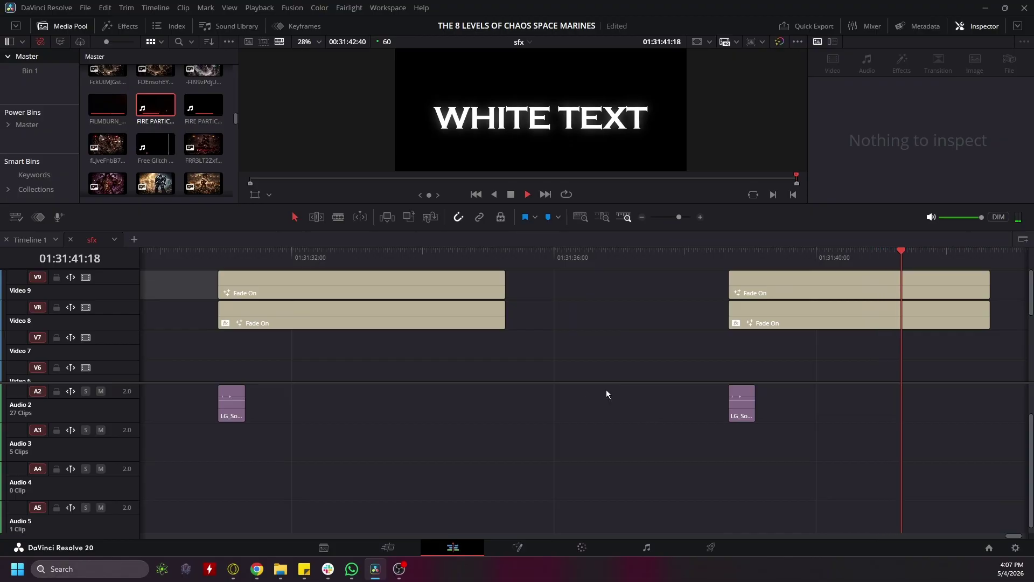
pyautogui.press('space')
pyautogui.hscroll(-3, 526, 386)
pyautogui.click(326, 256)
pyautogui.press('space')
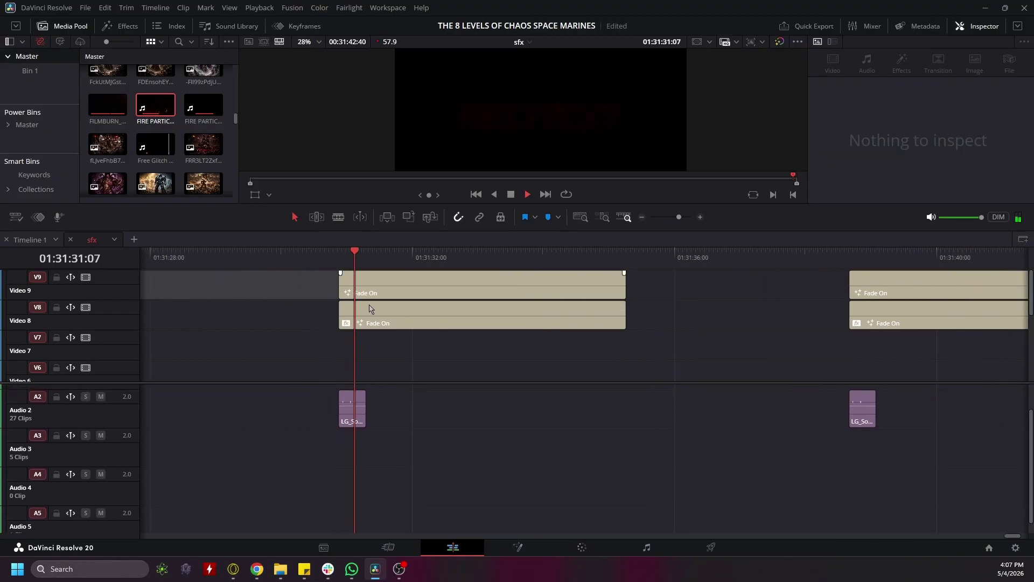
pyautogui.press('space')
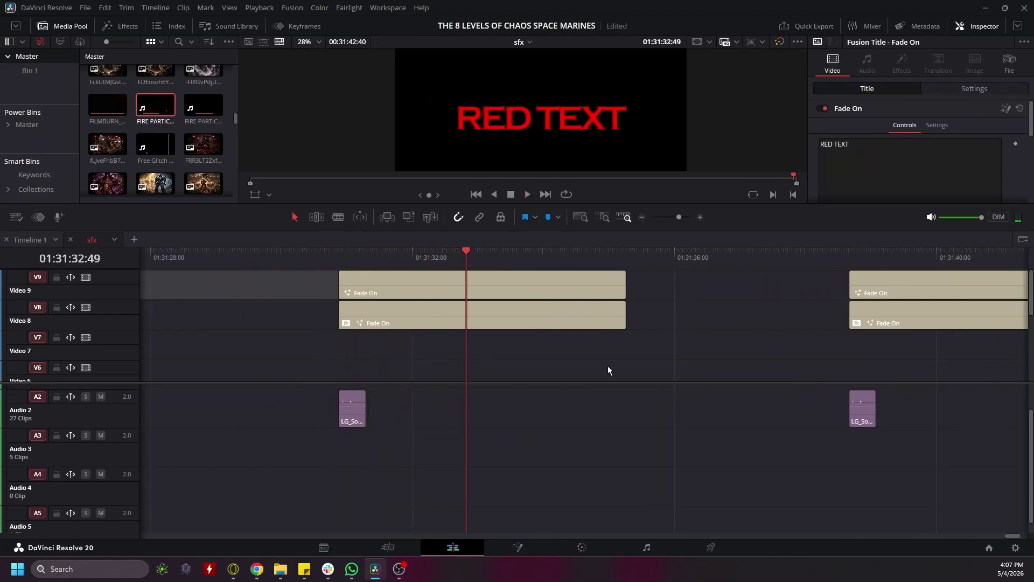
# Step: Replay the white title's fade-in, and play again from the start of the red title
pyautogui.click(338, 257)
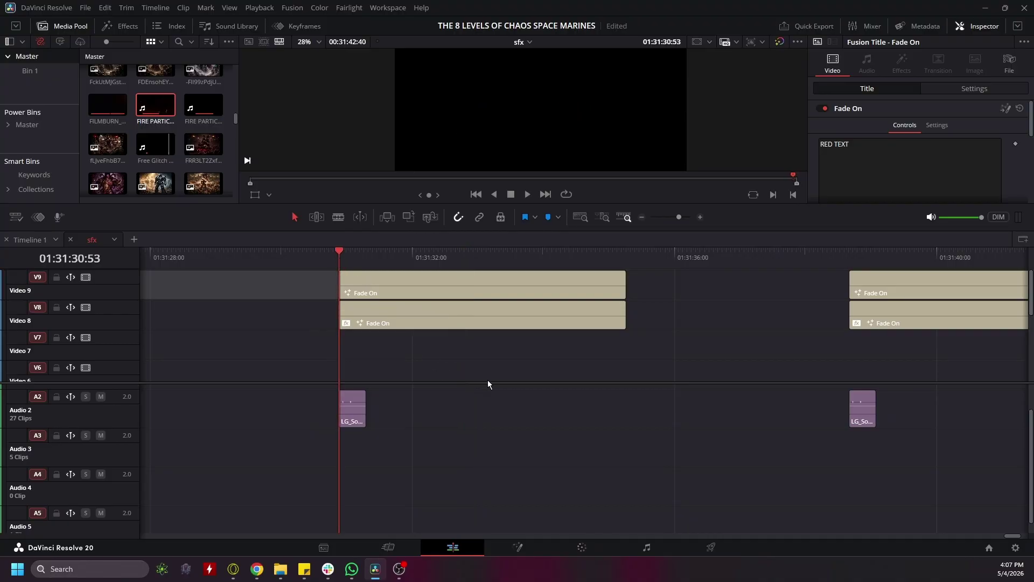
pyautogui.scroll(-5, 488, 378)
pyautogui.scroll(3, 489, 378)
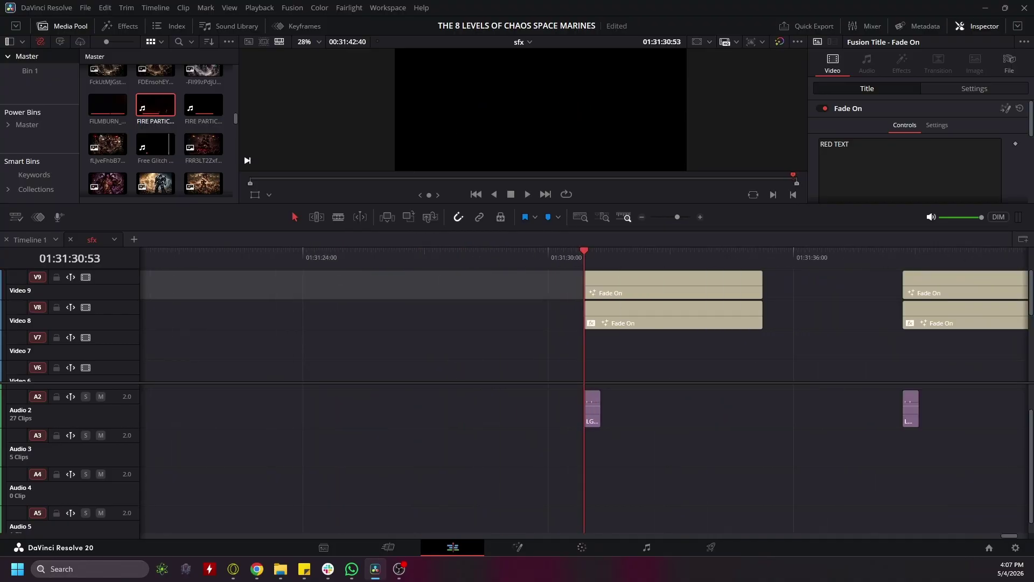
pyautogui.hscroll(4, 593, 377)
pyautogui.click(738, 261)
pyautogui.press('space')
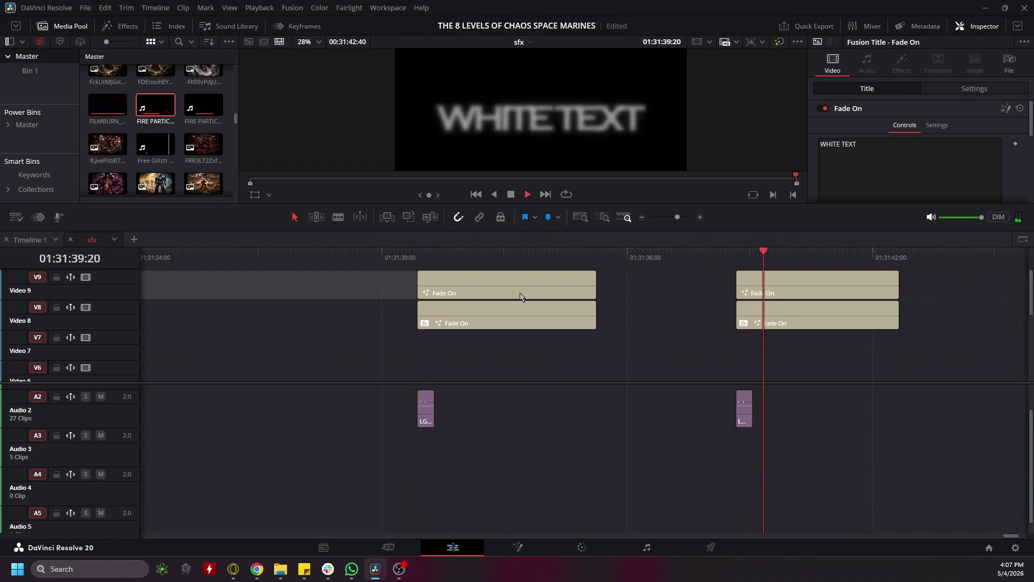
pyautogui.click(425, 257)
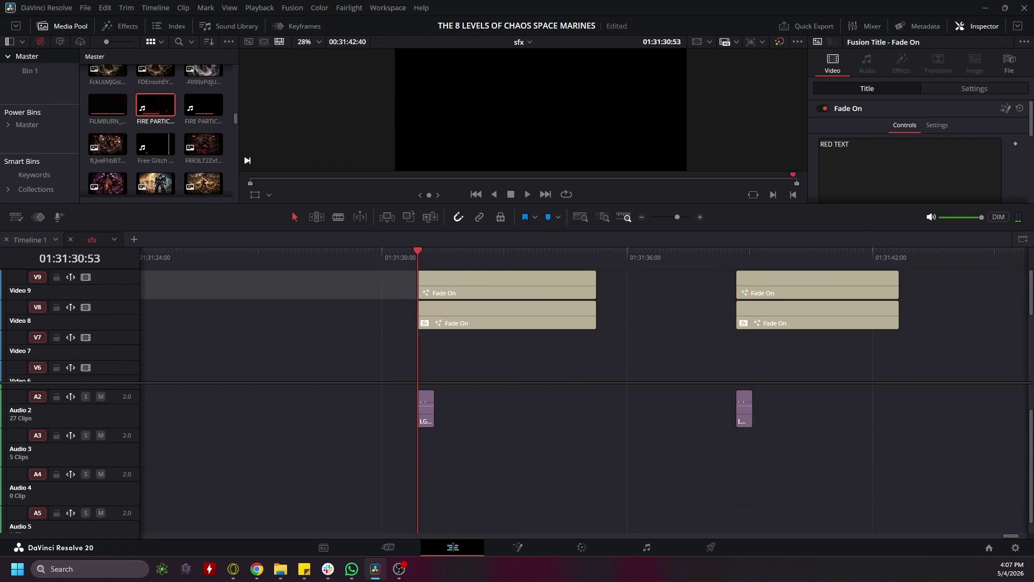
pyautogui.scroll(4, 457, 379)
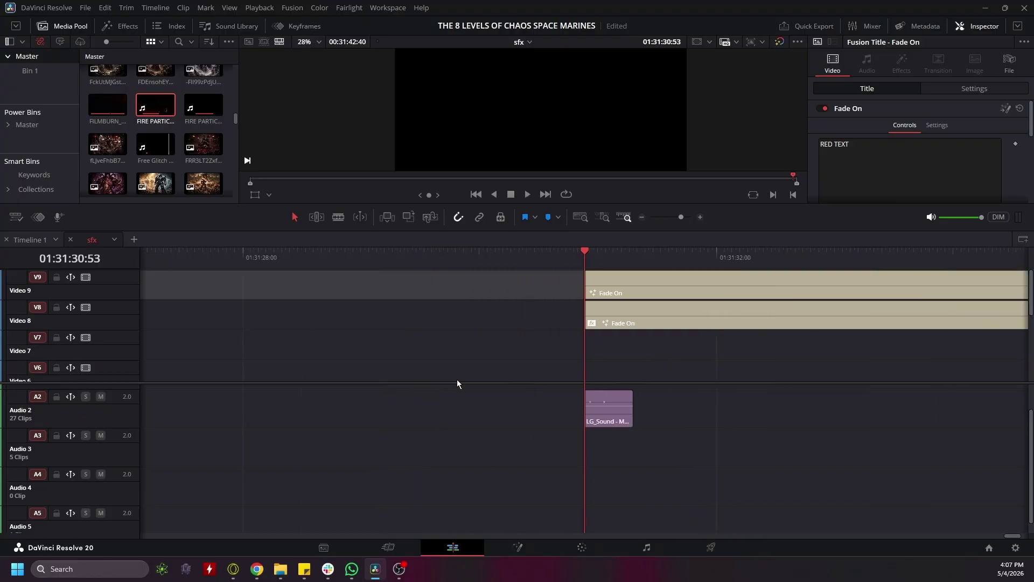
pyautogui.press('space')
pyautogui.scroll(-3, 624, 436)
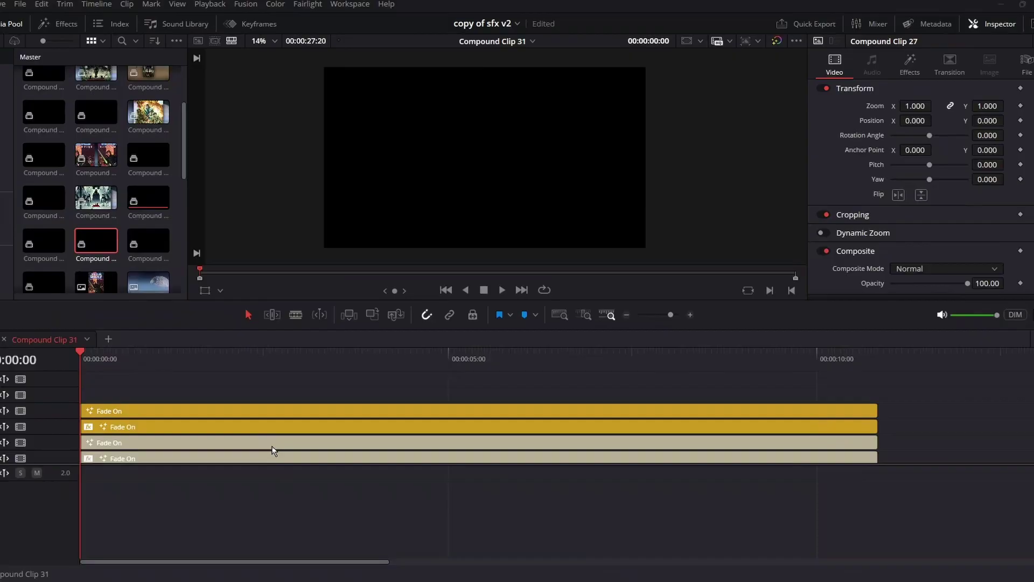
# Step: Examine the text properties of the lowest DESTRUCTION title, and preview the fade-in of the compound clip
pyautogui.click(230, 455)
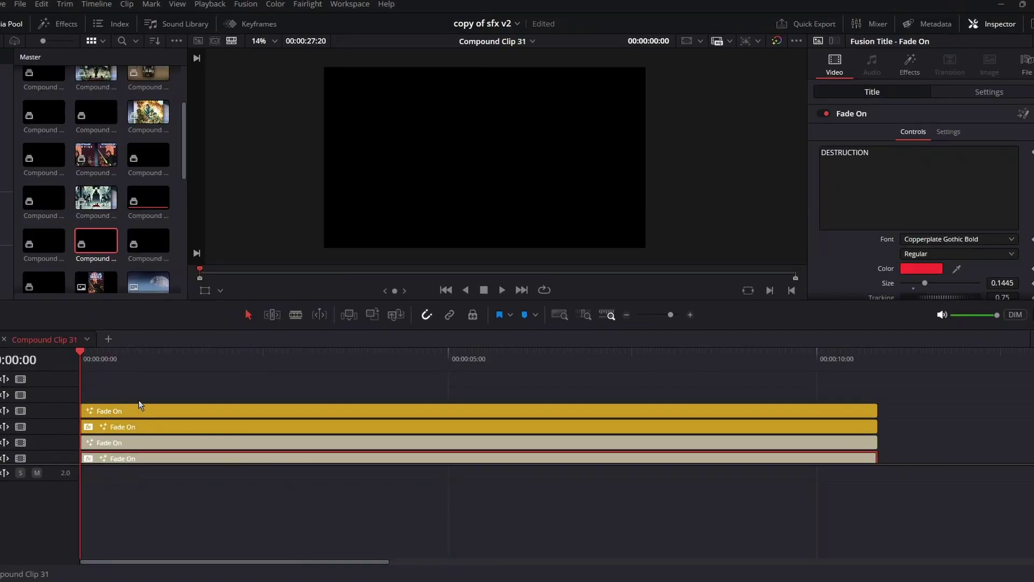
pyautogui.scroll(-4, 847, 258)
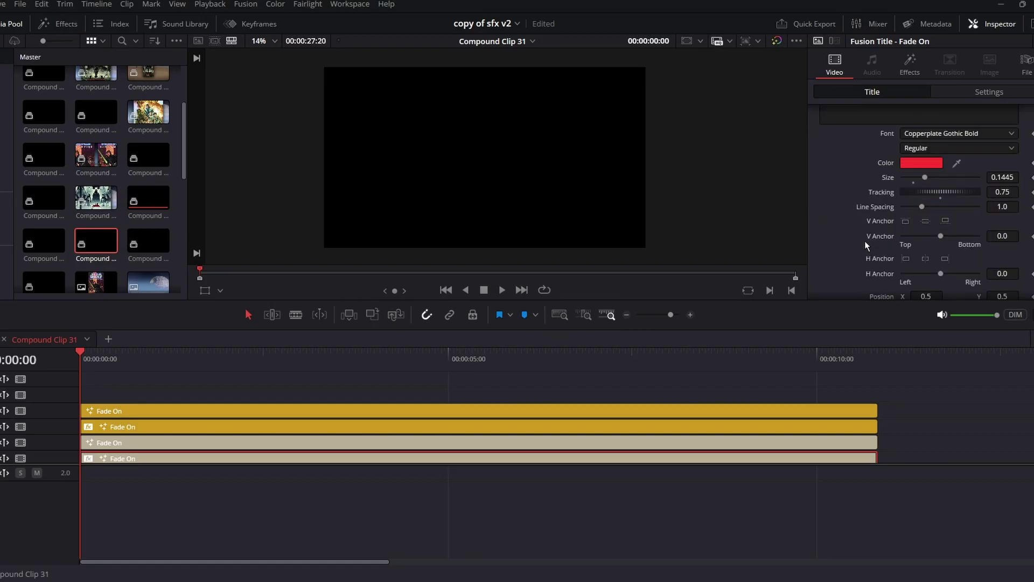
pyautogui.scroll(4, 865, 240)
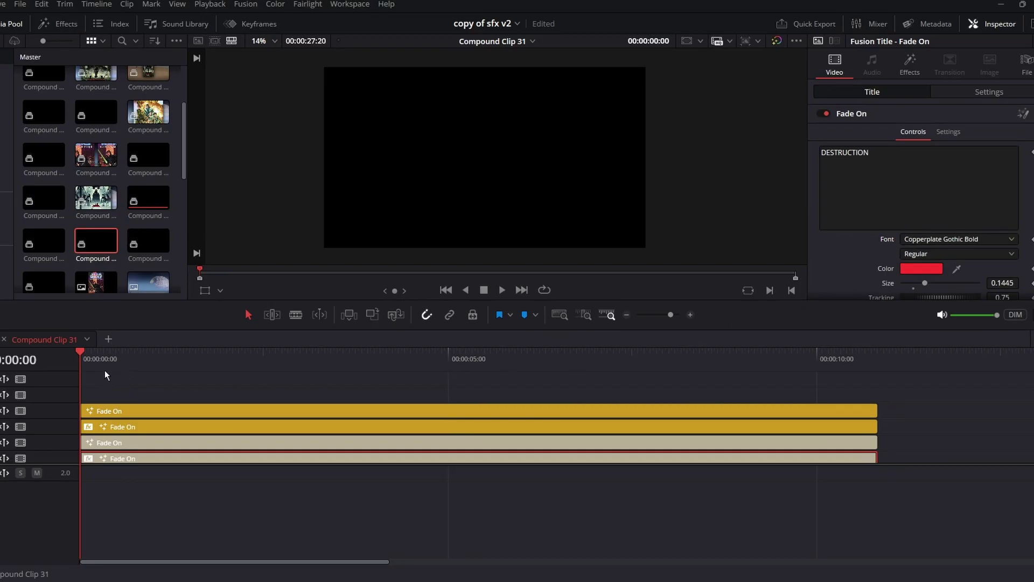
pyautogui.press('space')
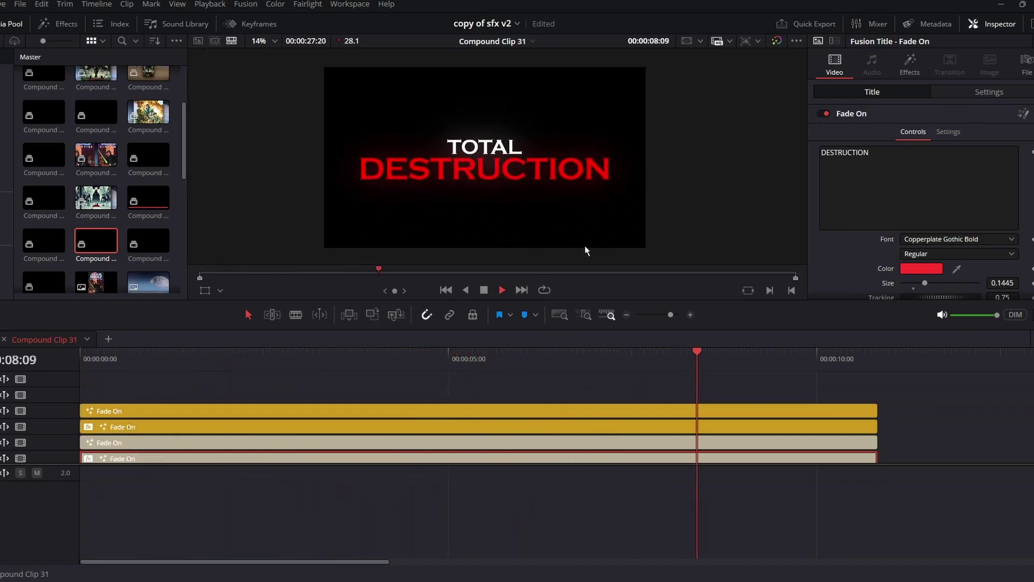
pyautogui.click(261, 357)
pyautogui.scroll(-1, 171, 405)
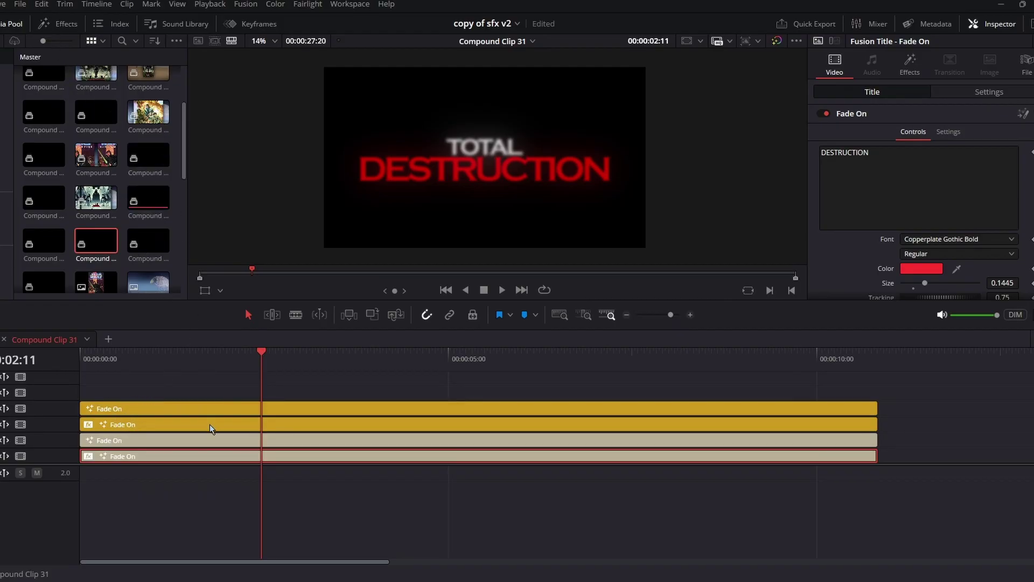
pyautogui.moveTo(205, 361); pyautogui.dragTo(149, 358)
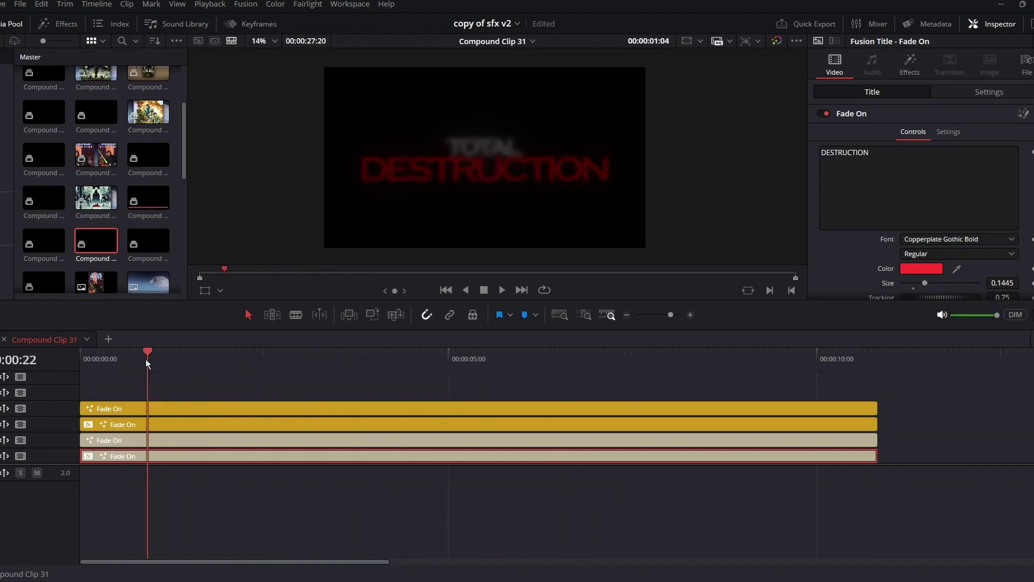
# Step: Delete the text of the topmost TOTAL title and re-enter it as TOTAL
pyautogui.click(349, 413)
pyautogui.click(598, 410)
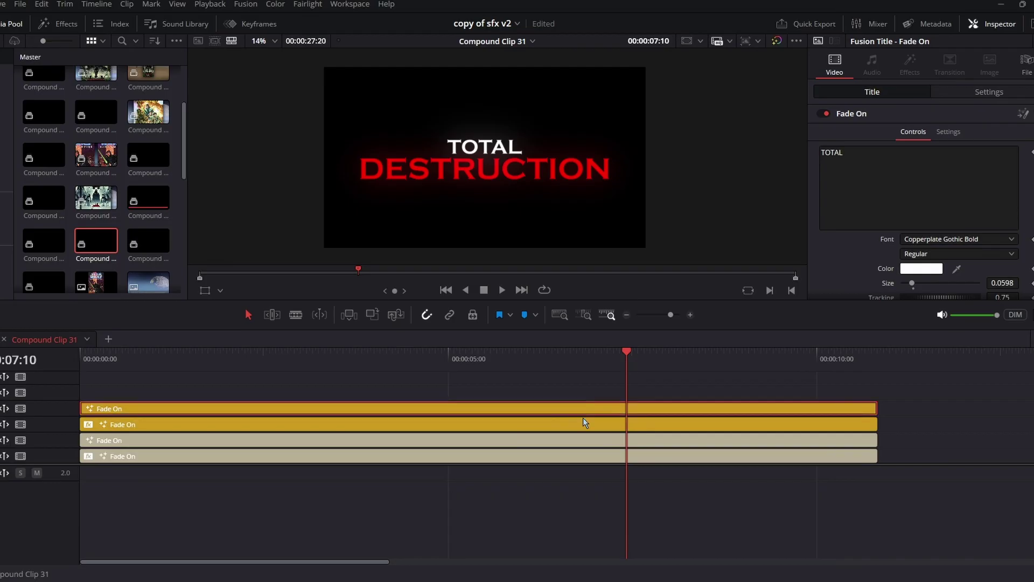
pyautogui.click(914, 149)
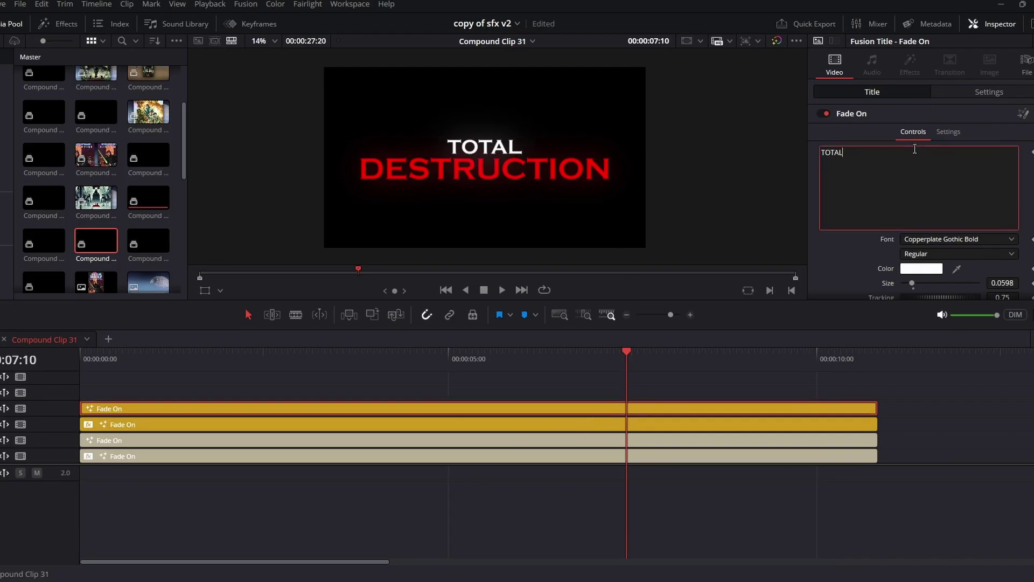
pyautogui.press('BackSpace')
pyautogui.press('BackSpace')
pyautogui.press('BackSpace')
pyautogui.press('BackSpace')
pyautogui.press('BackSpace')
pyautogui.write('TOTAL')
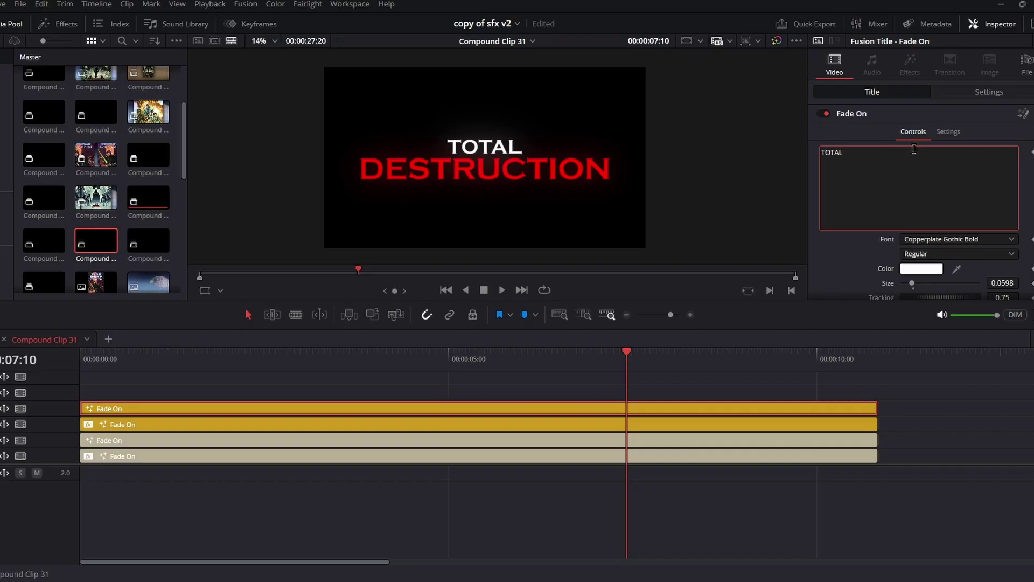
# Step: Try replacing the text of the TOTAL glow title on the track below with random letters
pyautogui.click(688, 425)
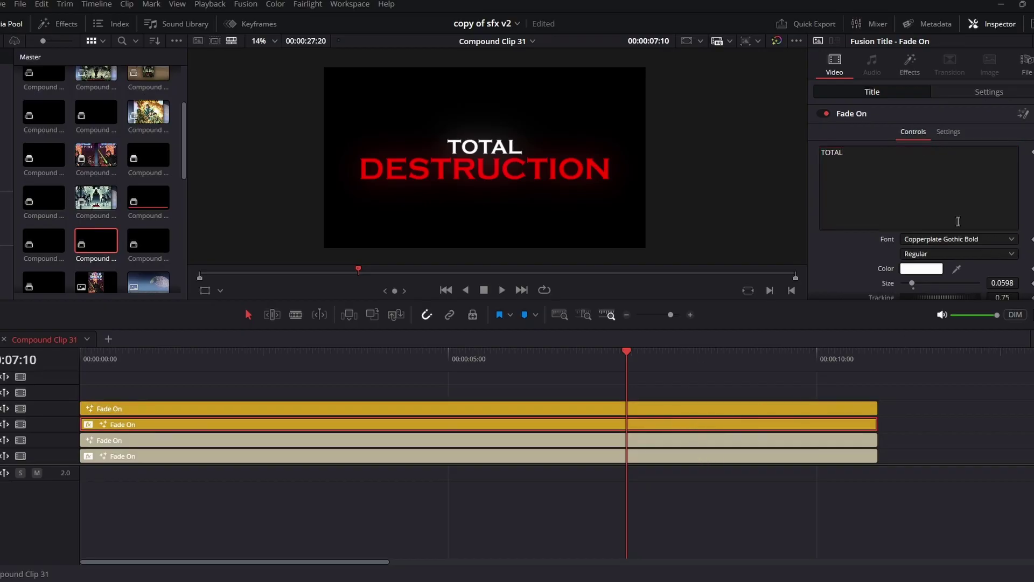
pyautogui.click(914, 168)
pyautogui.press('BackSpace')
pyautogui.press('BackSpace')
pyautogui.press('BackSpace')
pyautogui.press('BackSpace')
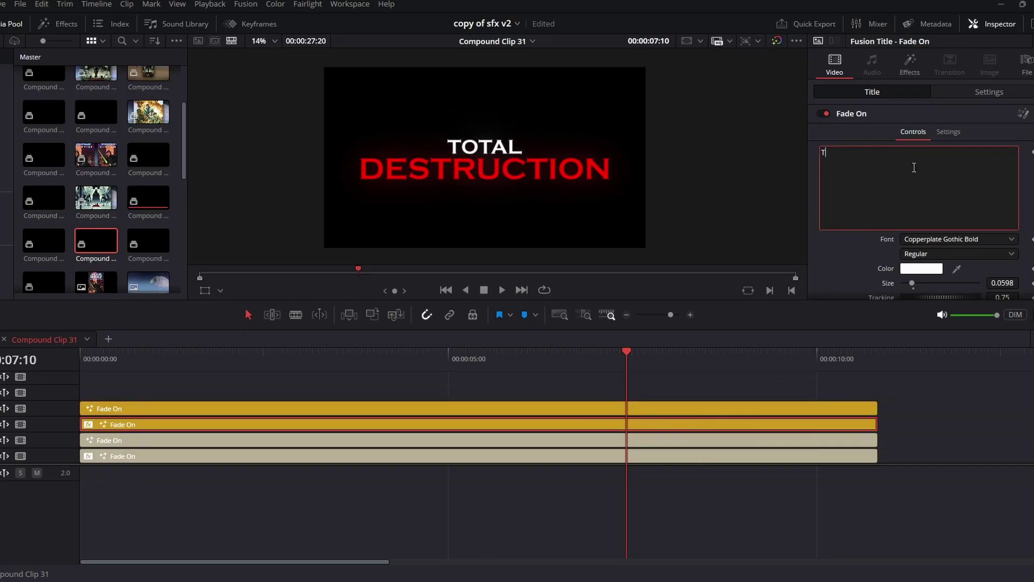
pyautogui.write('TOASDAKSDHJKA')
pyautogui.press('BackSpace')
pyautogui.press('BackSpace')
pyautogui.press('BackSpace')
pyautogui.press('BackSpace')
pyautogui.press('BackSpace')
pyautogui.press('BackSpace')
pyautogui.press('BackSpace')
pyautogui.press('BackSpace')
pyautogui.press('BackSpace')
pyautogui.press('BackSpace')
pyautogui.press('BackSpace')
pyautogui.press('BackSpace')
pyautogui.press('BackSpace')
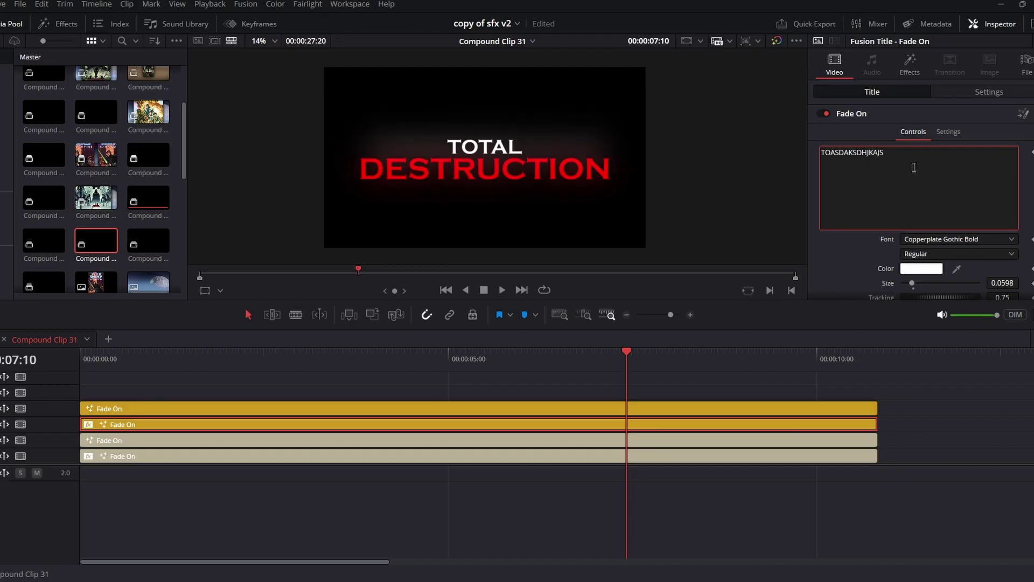
pyautogui.write('ASDASDHJKASHDKJA')
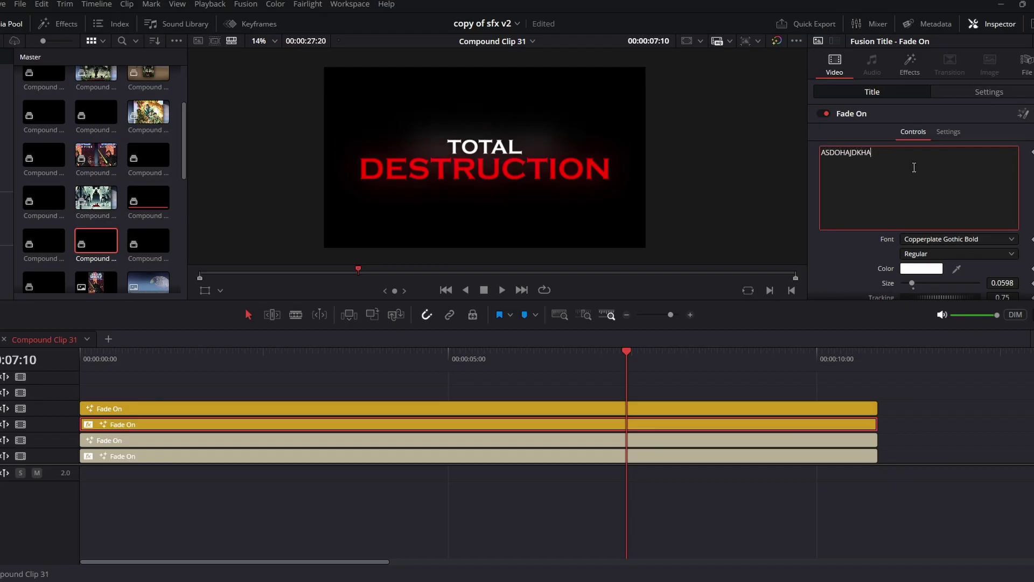
# Step: Restore the TOTAL glow title's text to TOTAL
pyautogui.press('BackSpace')
pyautogui.press('BackSpace')
pyautogui.press('BackSpace')
pyautogui.press('BackSpace')
pyautogui.press('BackSpace')
pyautogui.press('BackSpace')
pyautogui.press('BackSpace')
pyautogui.press('BackSpace')
pyautogui.press('BackSpace')
pyautogui.press('BackSpace')
pyautogui.press('BackSpace')
pyautogui.press('BackSpace')
pyautogui.press('BackSpace')
pyautogui.press('BackSpace')
pyautogui.press('BackSpace')
pyautogui.press('BackSpace')
pyautogui.write('TOTAL')
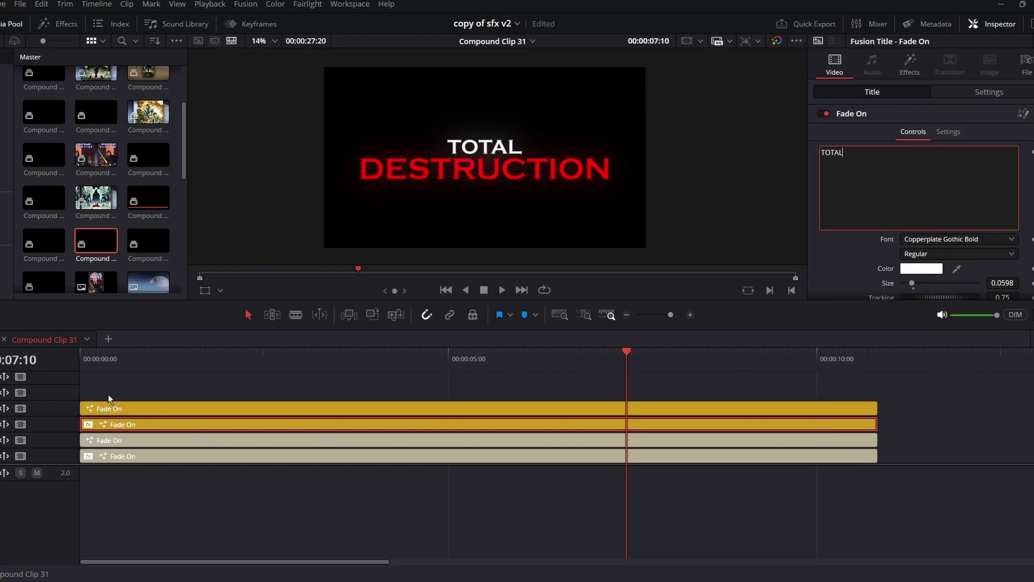
# Step: Play the compound clip from its beginning while checking the two DESTRUCTION titles
pyautogui.click(80, 358)
pyautogui.click(183, 440)
pyautogui.press('space')
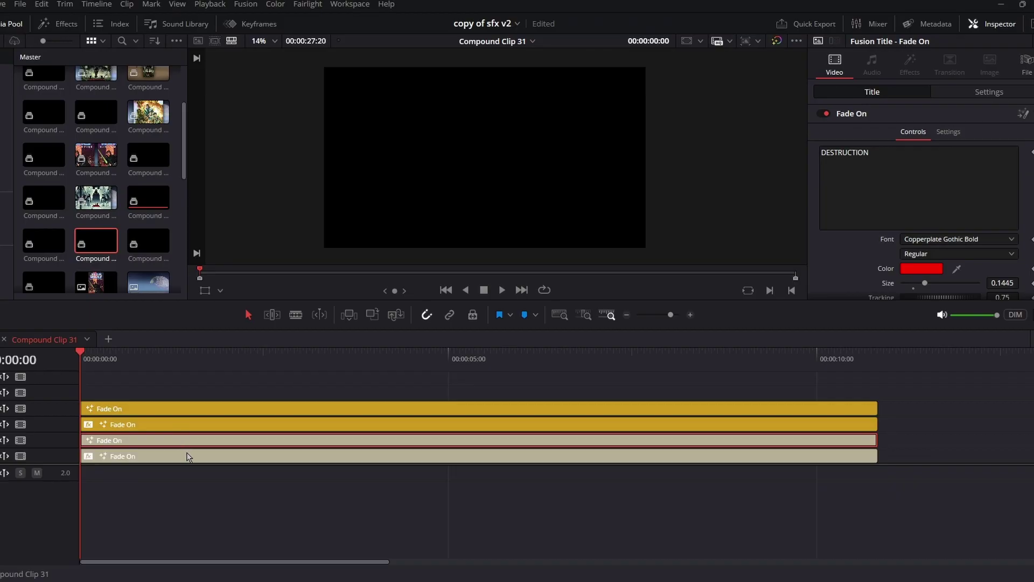
pyautogui.press('space')
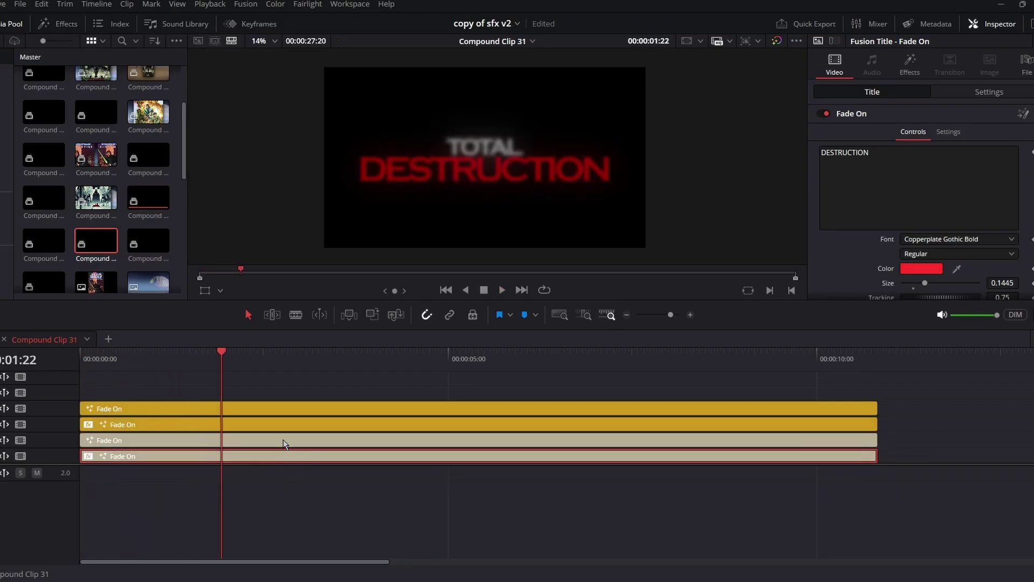
# Step: Delete the last letters of the upper DESTRUCTION title's text and re-enter them so it reads DESTRUCTION
pyautogui.click(929, 157)
pyautogui.click(429, 358)
pyautogui.click(921, 164)
pyautogui.press('BackSpace')
pyautogui.press('BackSpace')
pyautogui.write('OPM')
pyautogui.press('BackSpace')
pyautogui.press('BackSpace')
pyautogui.write('N')
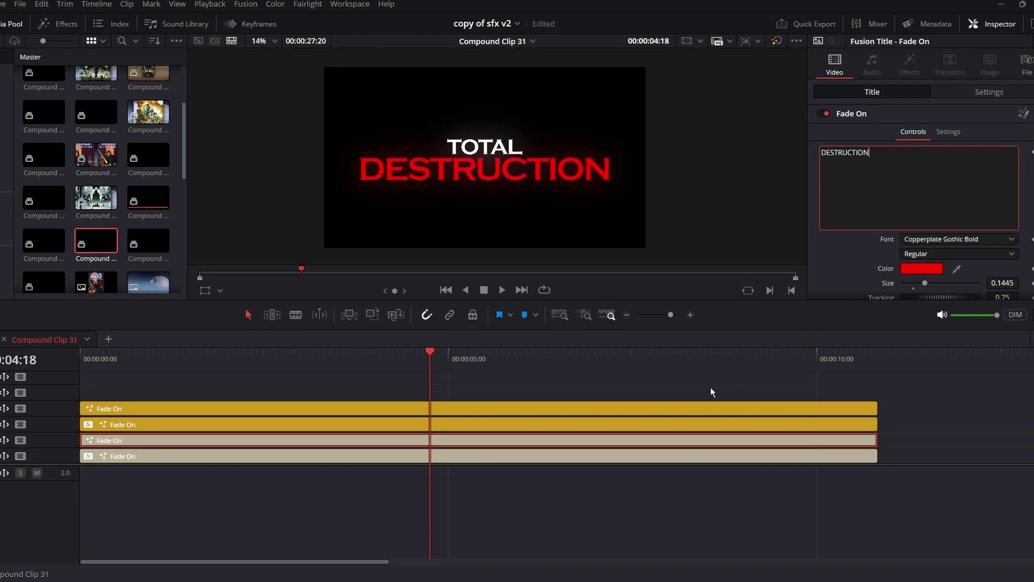
# Step: Append random letters to the lower DESTRUCTION glow title's text, and remove them again
pyautogui.click(620, 455)
pyautogui.click(912, 161)
pyautogui.write('ASKDL;KASL;DKASL')
pyautogui.press('BackSpace')
pyautogui.press('BackSpace')
pyautogui.press('BackSpace')
pyautogui.press('BackSpace')
pyautogui.press('BackSpace')
pyautogui.press('BackSpace')
pyautogui.press('BackSpace')
pyautogui.press('BackSpace')
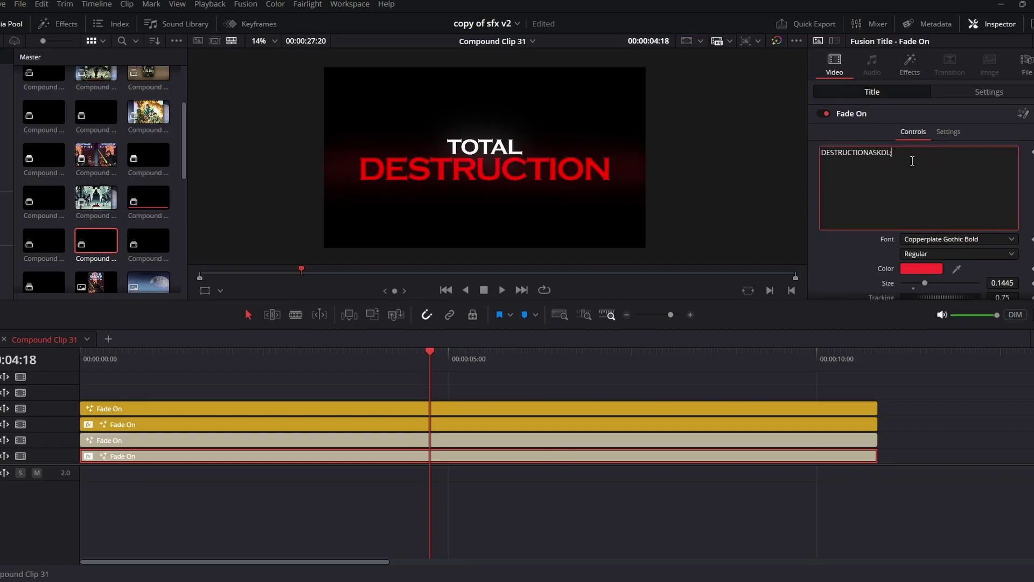
pyautogui.press('BackSpace')
pyautogui.press('BackSpace')
pyautogui.press('BackSpace')
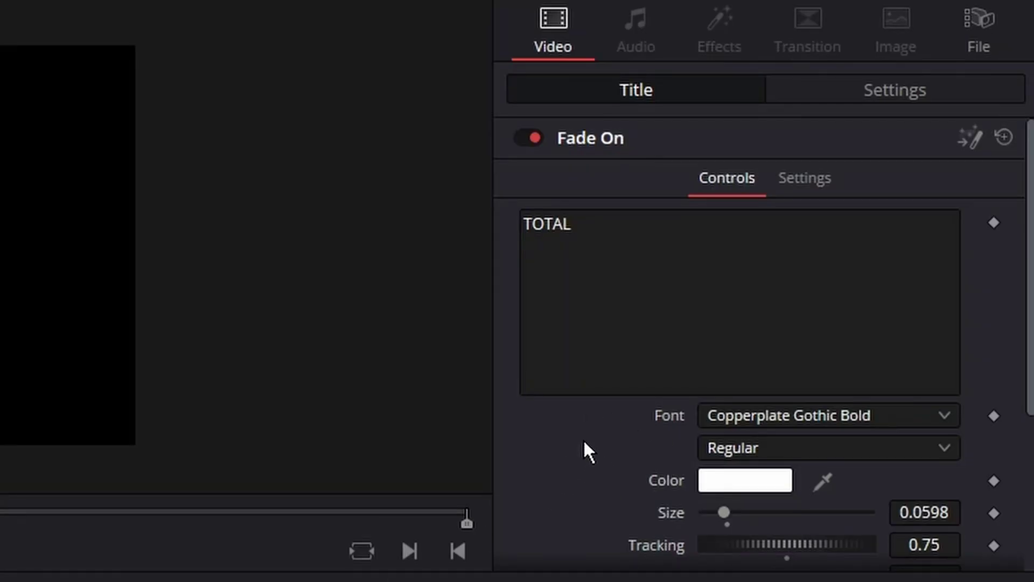
# Step: Examine the main TOTAL title's font, color, size and position, along with its transform, cropping and composite settings
pyautogui.scroll(-5, 584, 440)
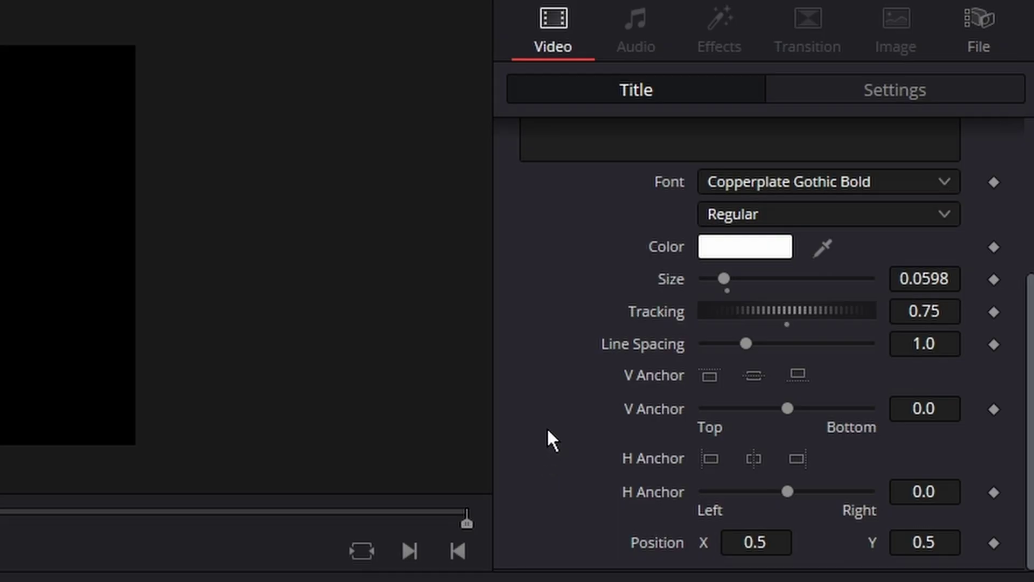
pyautogui.click(835, 100)
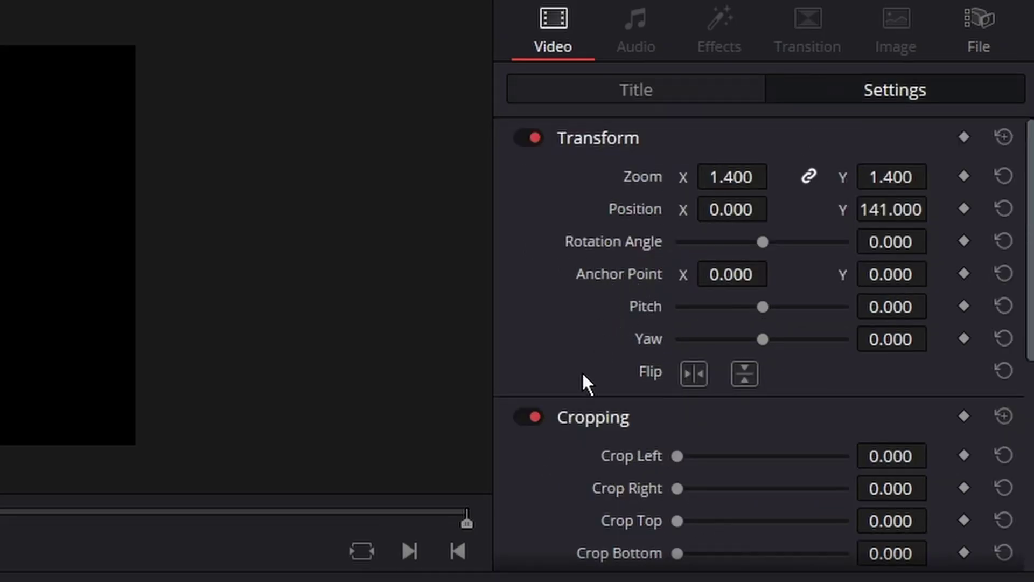
pyautogui.scroll(-7, 580, 291)
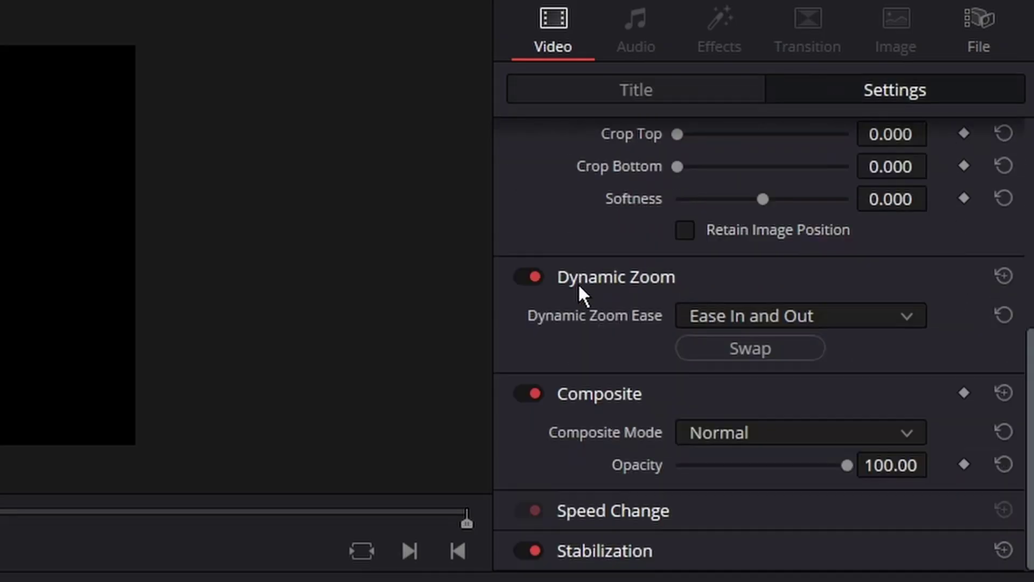
pyautogui.scroll(3, 577, 291)
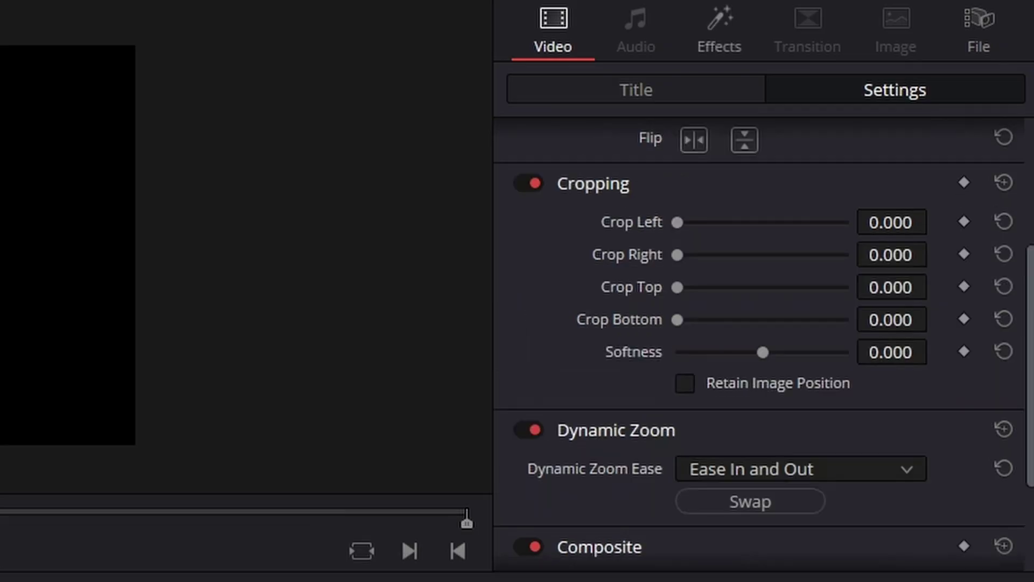
# Step: Examine the TOTAL glow title's text controls, transform, dynamic zoom, composite mode and opacity for comparison with the main title
pyautogui.scroll(3, 625, 172)
pyautogui.click(599, 86)
pyautogui.scroll(5, 582, 270)
pyautogui.scroll(-2, 564, 292)
pyautogui.scroll(-3, 564, 292)
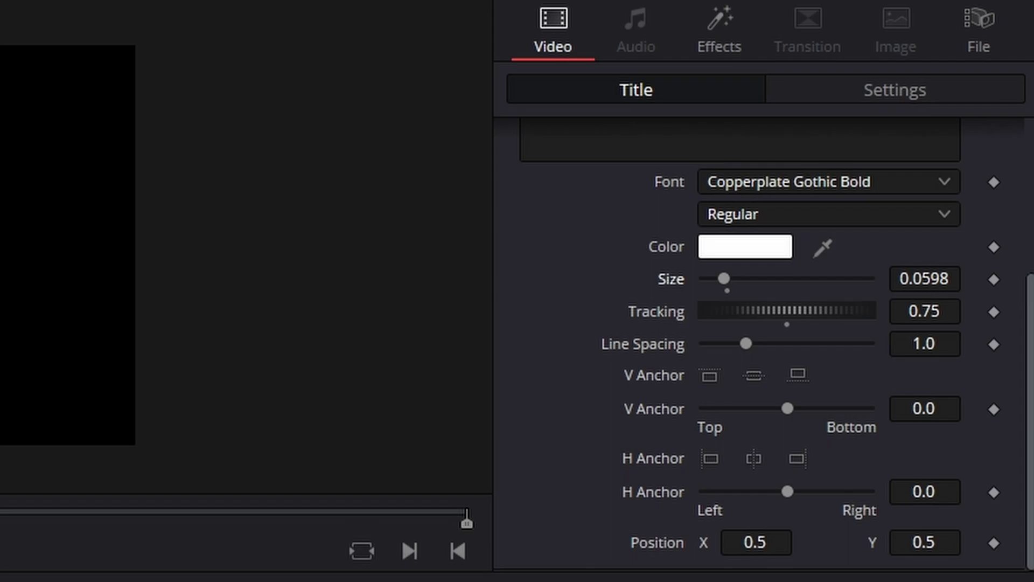
pyautogui.click(868, 100)
pyautogui.scroll(1, 582, 363)
pyautogui.scroll(-4, 582, 228)
pyautogui.scroll(-2, 580, 233)
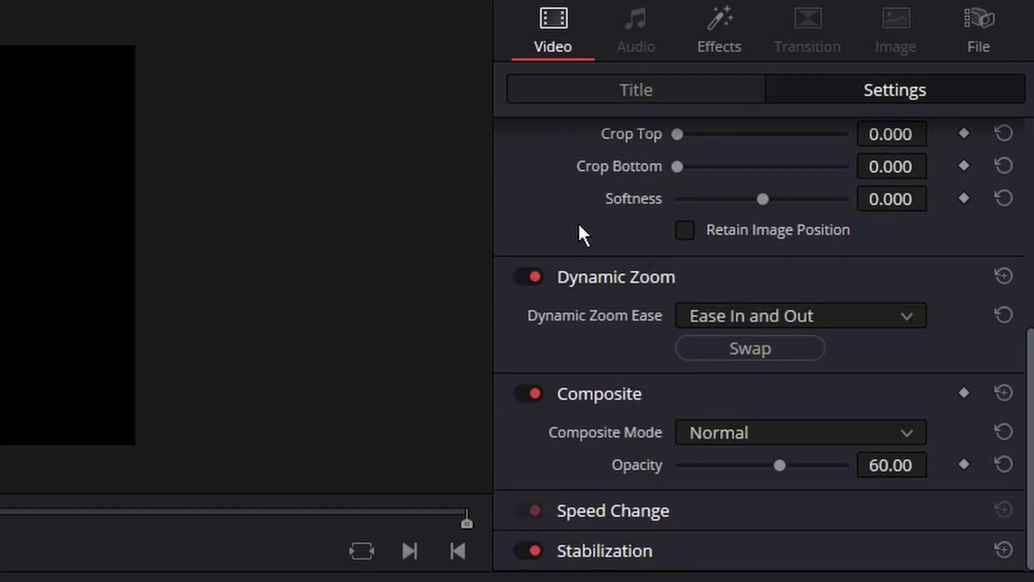
# Step: Review the TOTAL glow title's transform, cropping, dynamic zoom and composite settings once more
pyautogui.scroll(10, 589, 547)
pyautogui.scroll(-8, 565, 462)
pyautogui.scroll(-2, 555, 419)
# Step: Examine the pure red DESTRUCTION title's text, font, color and size, along with its transform and cropping settings
pyautogui.click(727, 82)
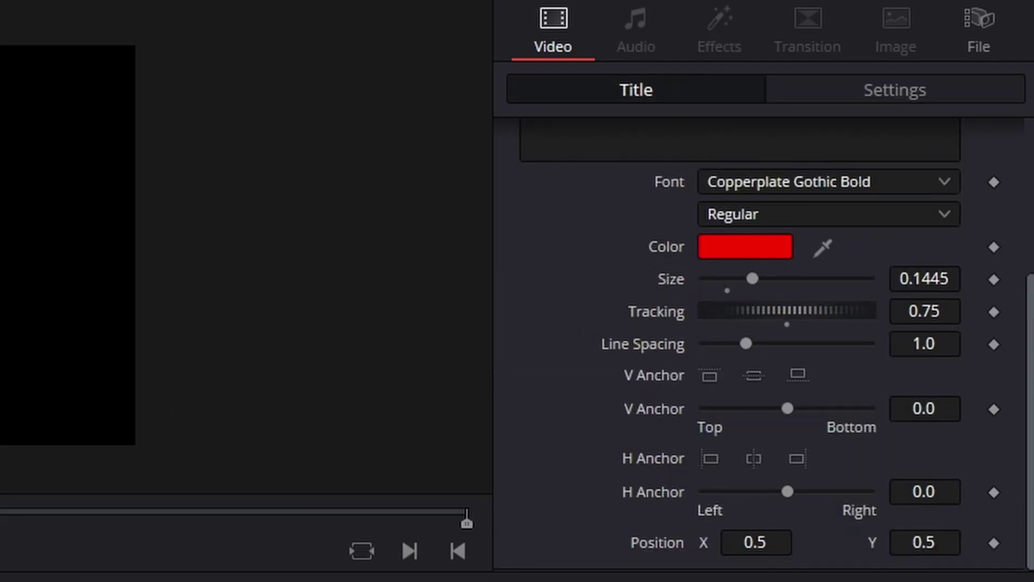
pyautogui.scroll(6, 565, 352)
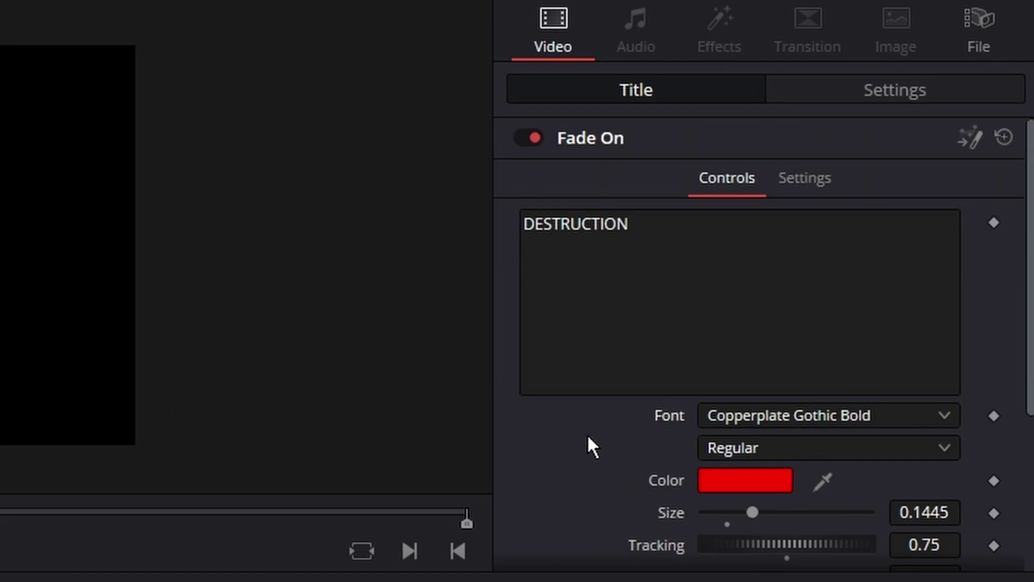
pyautogui.scroll(-5, 588, 437)
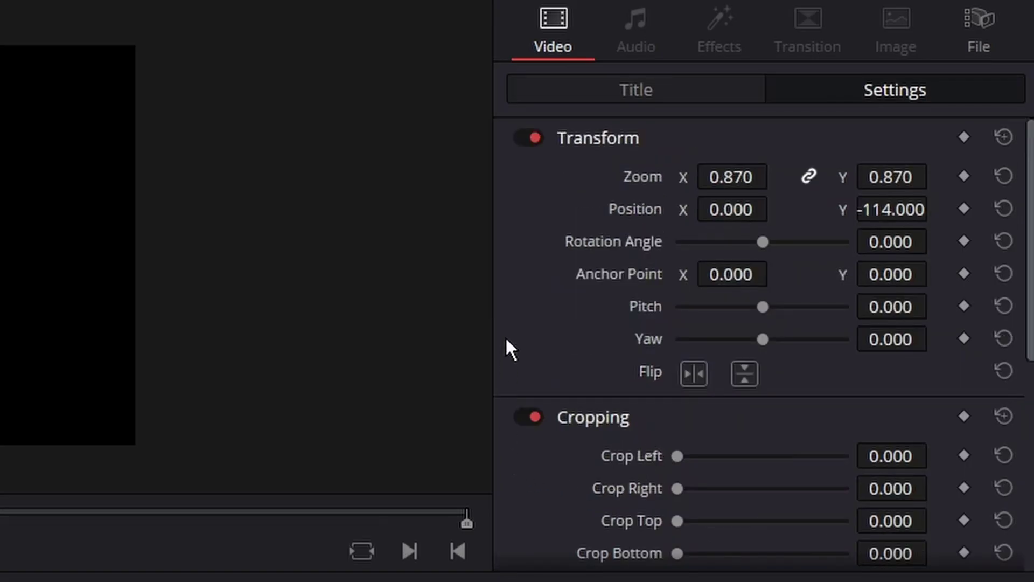
pyautogui.scroll(-8, 536, 387)
pyautogui.scroll(8, 548, 404)
pyautogui.scroll(-8, 548, 404)
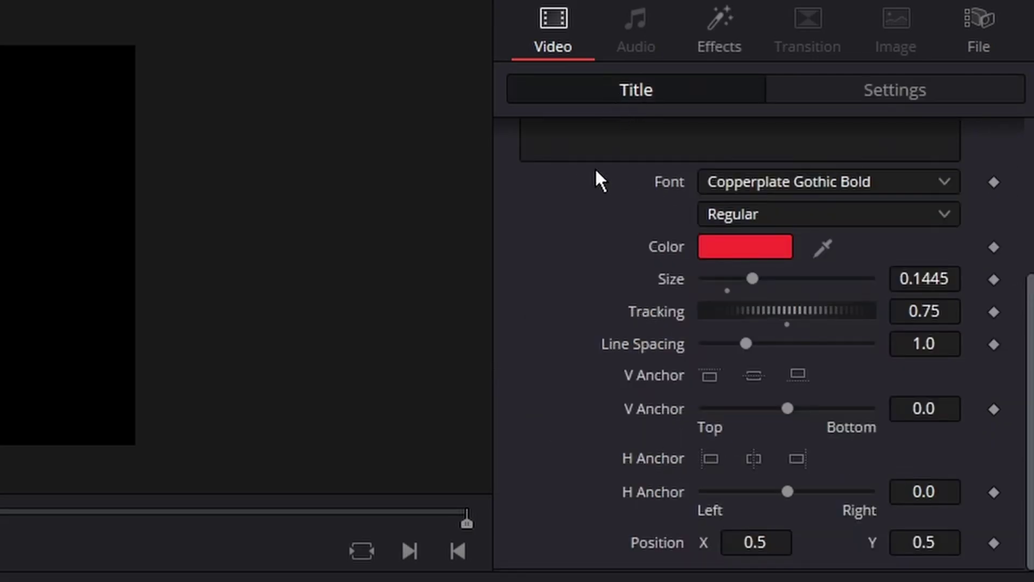
# Step: Examine the lighter red DESTRUCTION title's text controls, transform, cropping and composite settings for comparison
pyautogui.scroll(5, 553, 323)
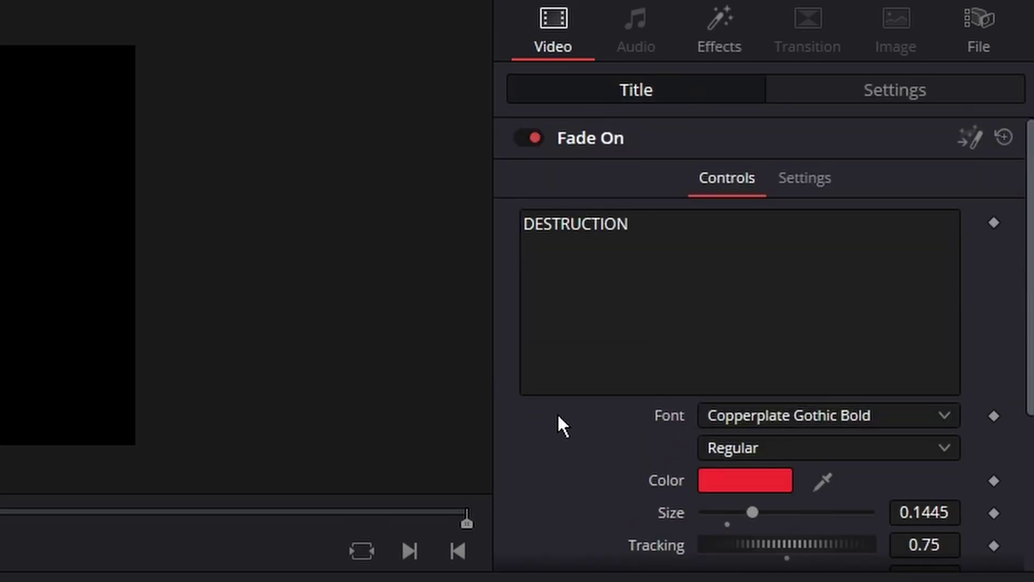
pyautogui.scroll(-5, 557, 413)
pyautogui.scroll(2, 557, 412)
pyautogui.scroll(-2, 557, 412)
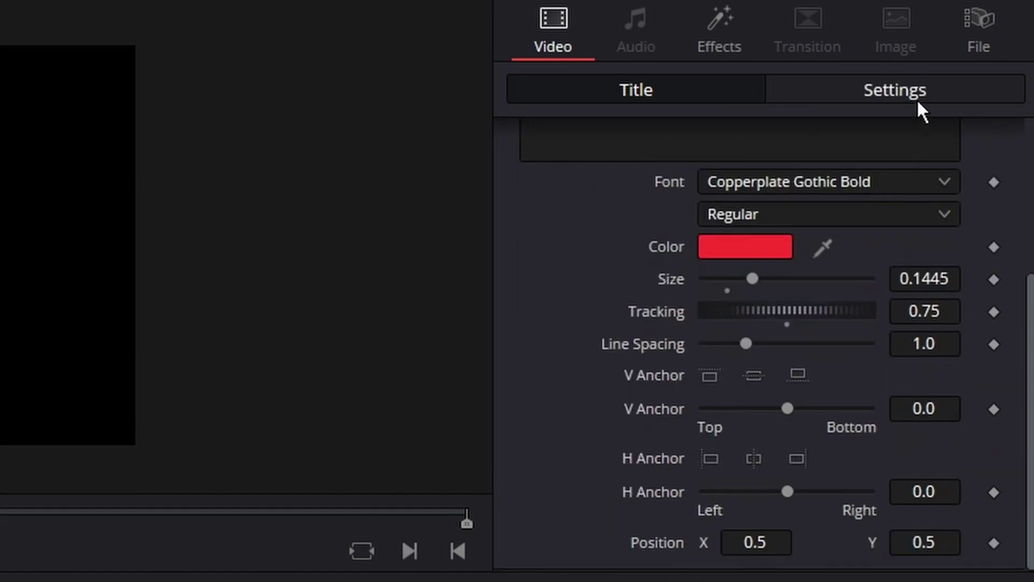
pyautogui.click(861, 97)
pyautogui.scroll(4, 501, 417)
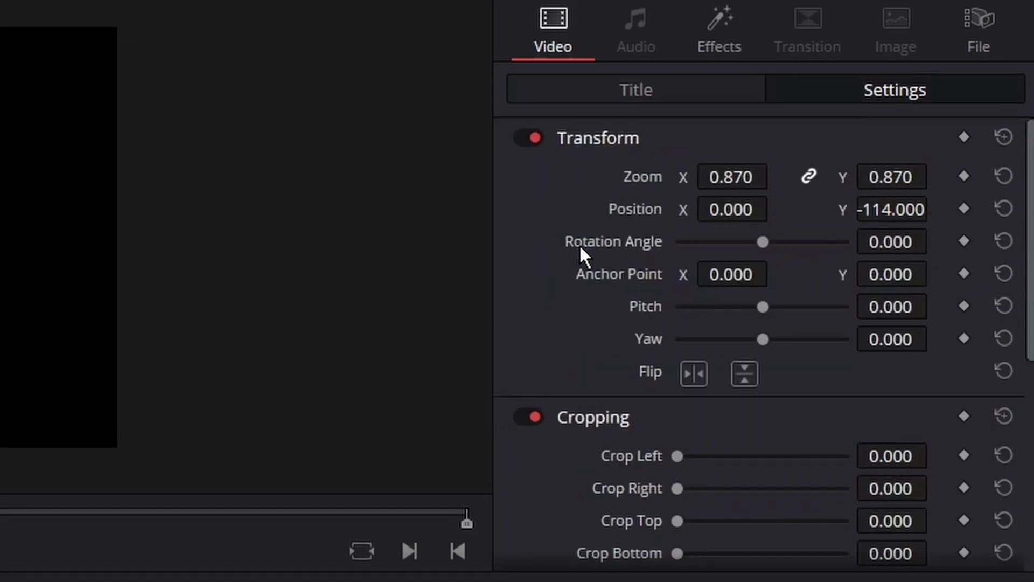
pyautogui.scroll(-7, 516, 256)
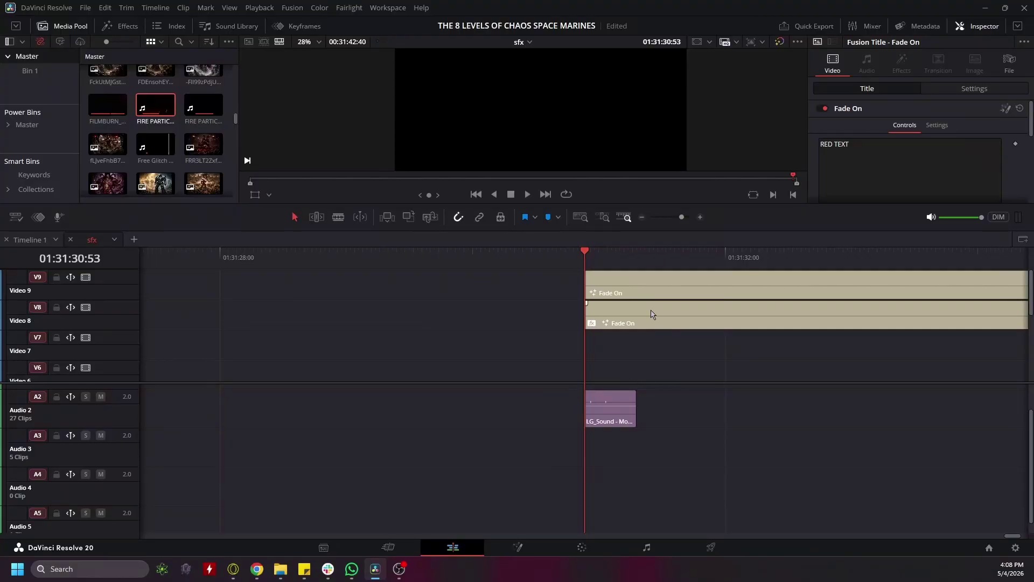
# Step: Play back the RED TEXT and WHITE TEXT fade-in titles
pyautogui.press('space')
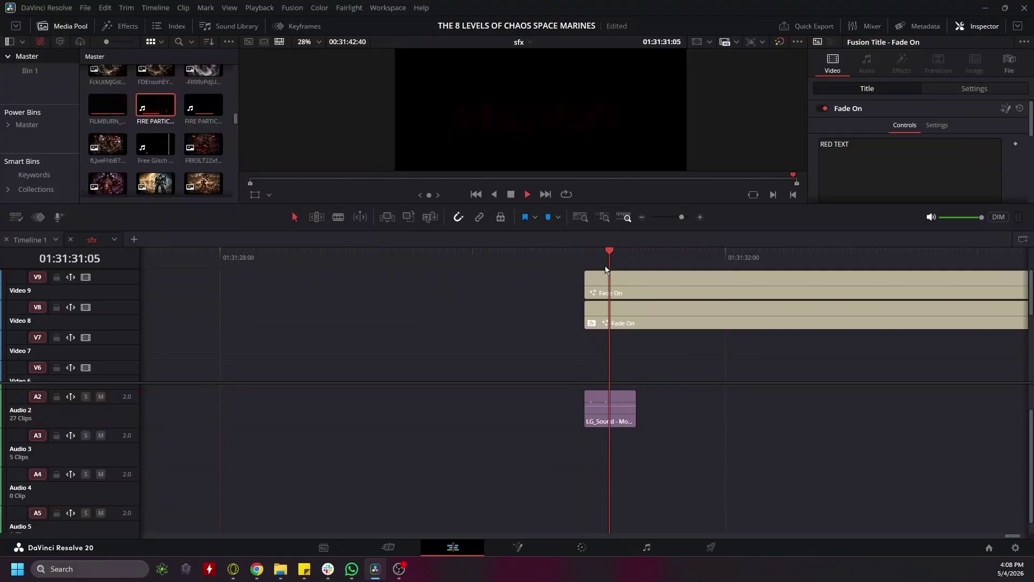
pyautogui.press('space')
pyautogui.moveTo(842, 392); pyautogui.dragTo(694, 405)
pyautogui.scroll(-7, 694, 405)
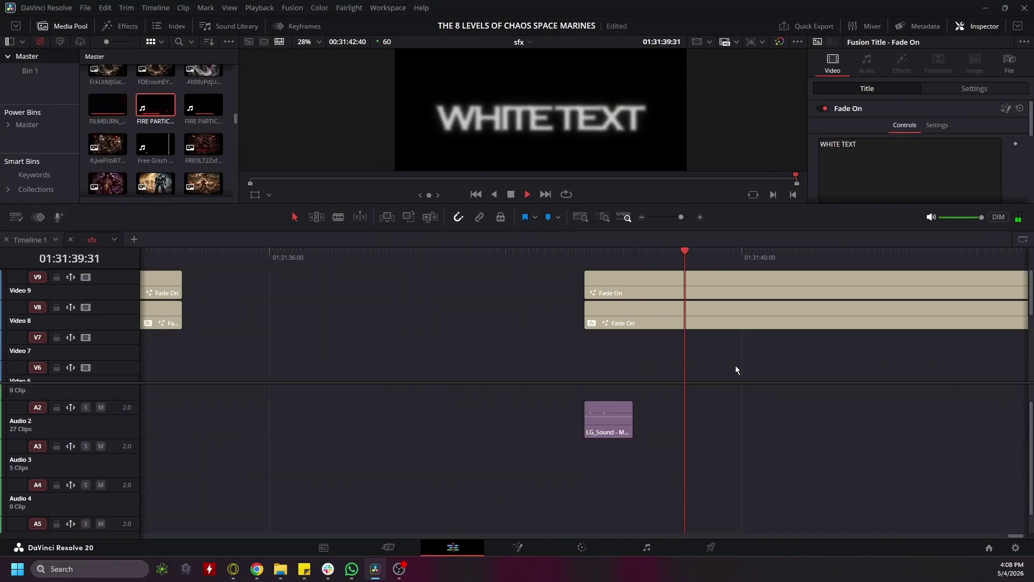
pyautogui.scroll(-5, 735, 366)
pyautogui.press('space')
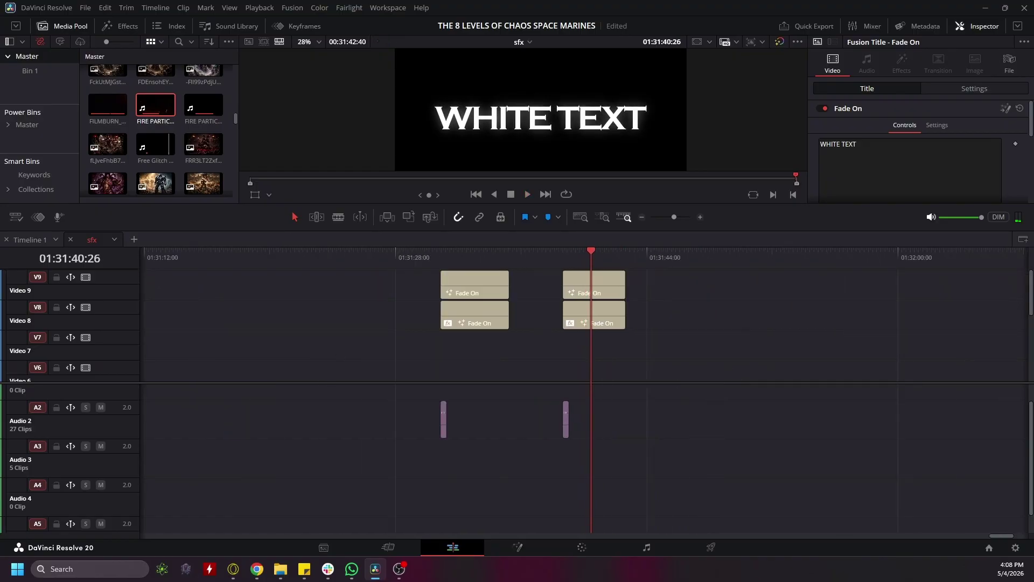
# Step: Select the upper and lower Fade On layers of the WHITE TEXT title in turn and scrub through its timeline section
pyautogui.scroll(4, 602, 302)
pyautogui.click(586, 296)
pyautogui.click(593, 318)
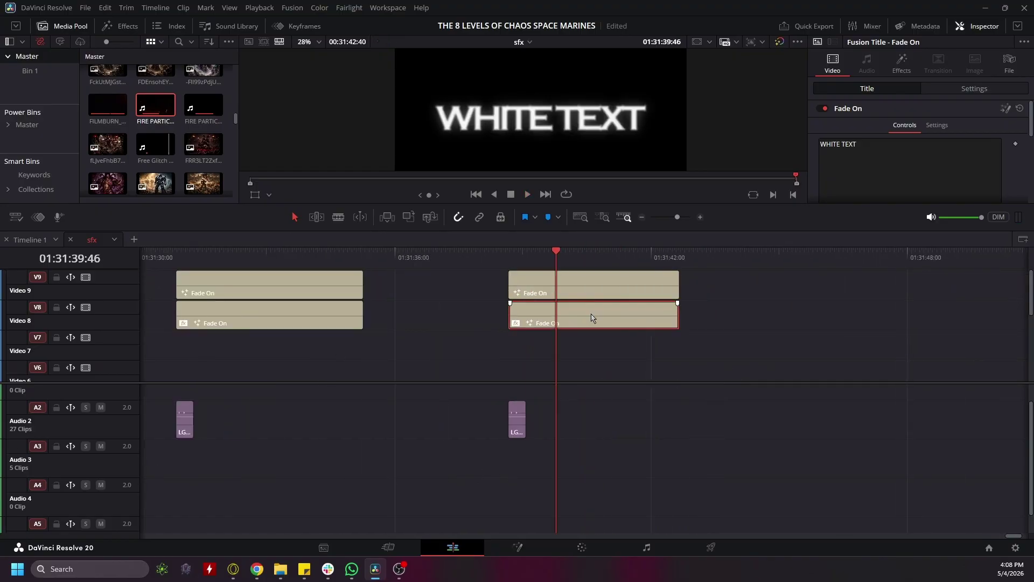
pyautogui.click(577, 294)
pyautogui.click(581, 311)
pyautogui.moveTo(549, 260); pyautogui.dragTo(627, 259)
pyautogui.scroll(5, 562, 332)
pyautogui.scroll(-4, 539, 326)
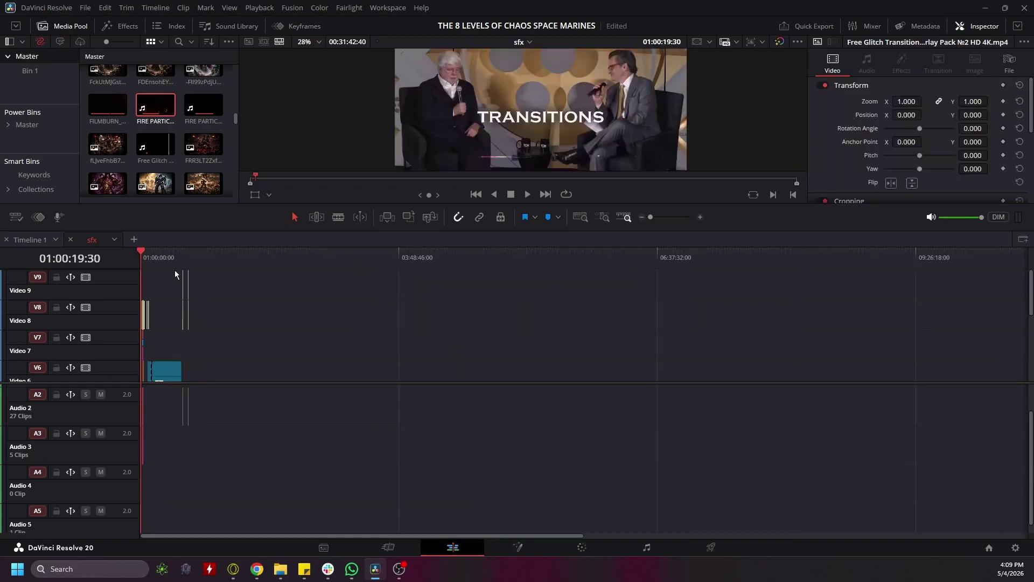
# Step: Locate the WHITE TEXT title pair near 01:28:10 and play its fade-in from the start
pyautogui.click(175, 272)
pyautogui.scroll(10, 351, 346)
pyautogui.click(790, 255)
pyautogui.scroll(5, 681, 363)
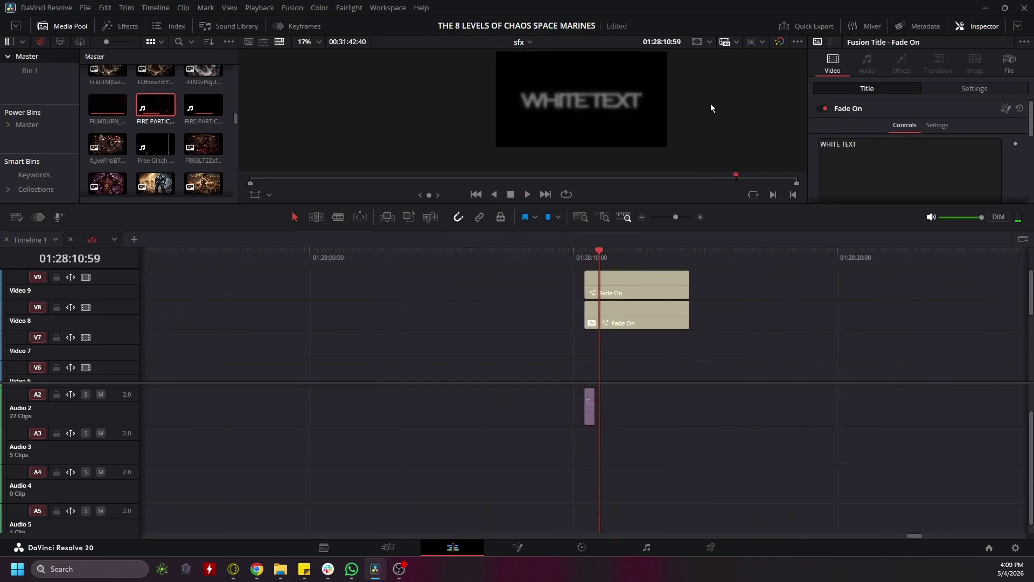
pyautogui.moveTo(714, 110); pyautogui.dragTo(688, 115)
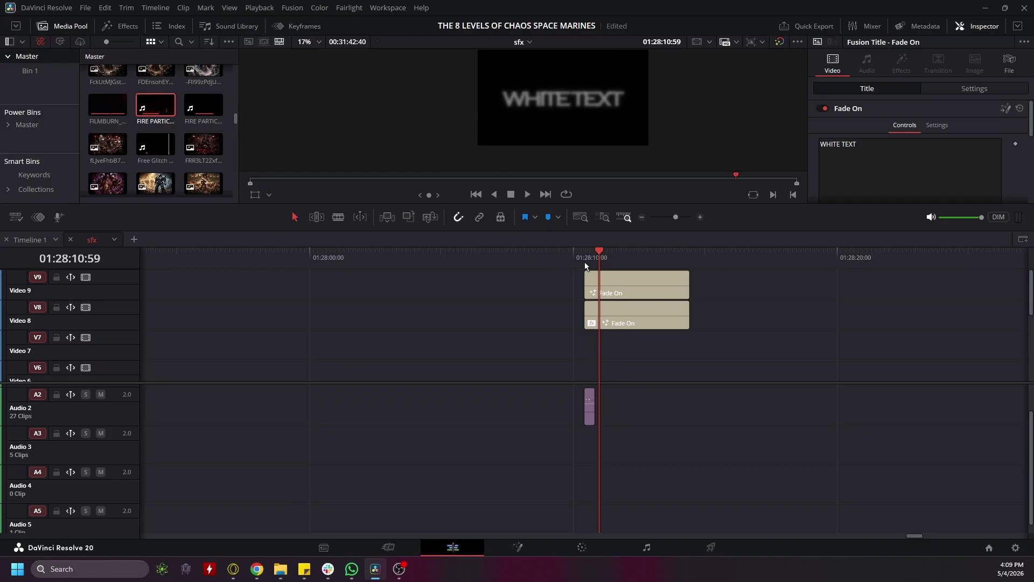
pyautogui.press('Up')
pyautogui.press('space')
pyautogui.scroll(6, 602, 294)
pyautogui.press('space')
# Step: Return the playhead to the start of the WHITE TEXT title pair at 01:28:10:25 and replay it
pyautogui.scroll(-4, 608, 303)
pyautogui.scroll(-4, 608, 303)
pyautogui.scroll(3, 607, 304)
pyautogui.scroll(-3, 607, 304)
pyautogui.scroll(3, 608, 304)
pyautogui.scroll(4, 589, 315)
pyautogui.moveTo(463, 257); pyautogui.dragTo(470, 253)
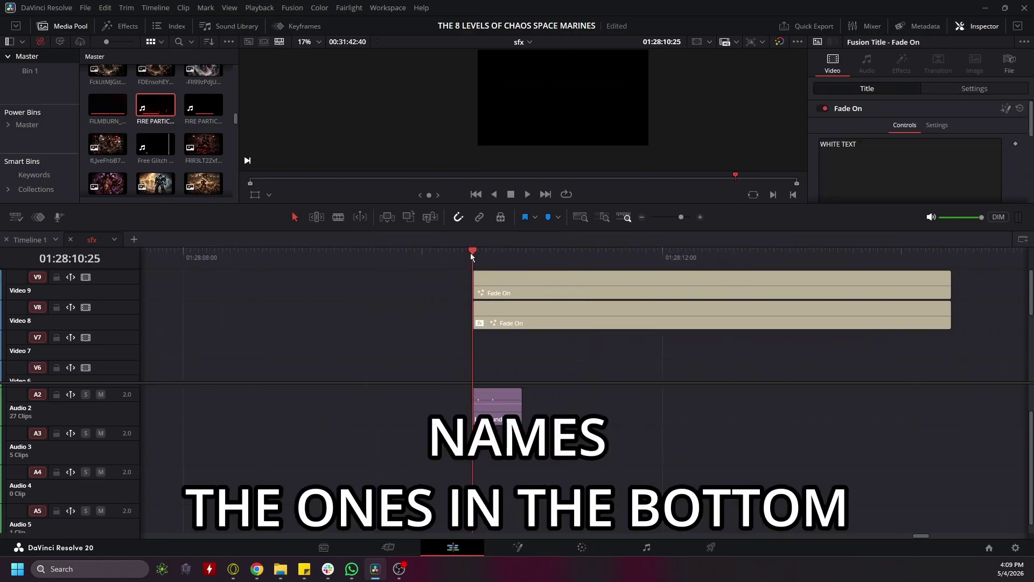
pyautogui.press('space')
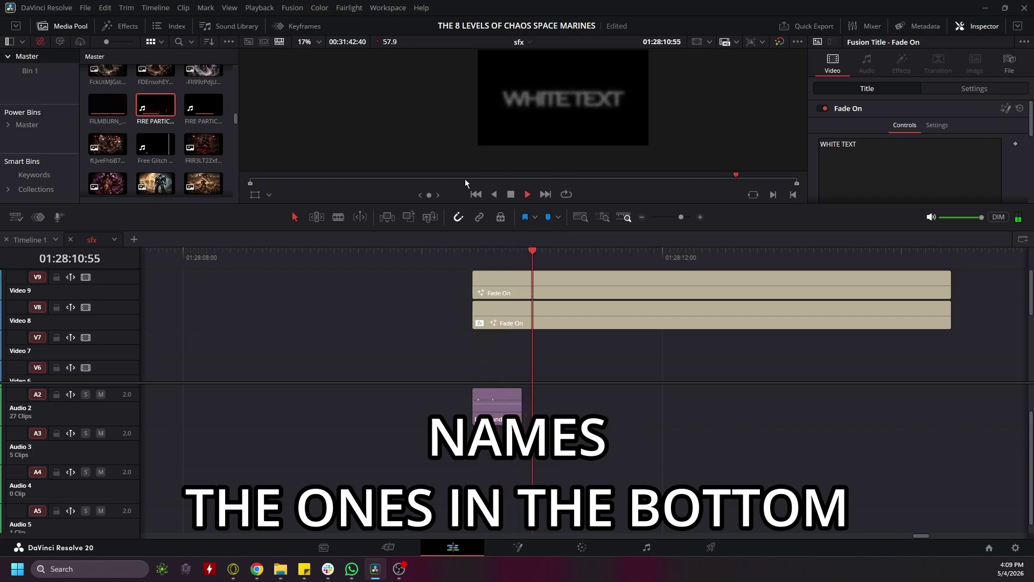
# Step: Play the DARTH VADER typed title from its start and select its keyboard typing sound clip
pyautogui.scroll(-2, 517, 365)
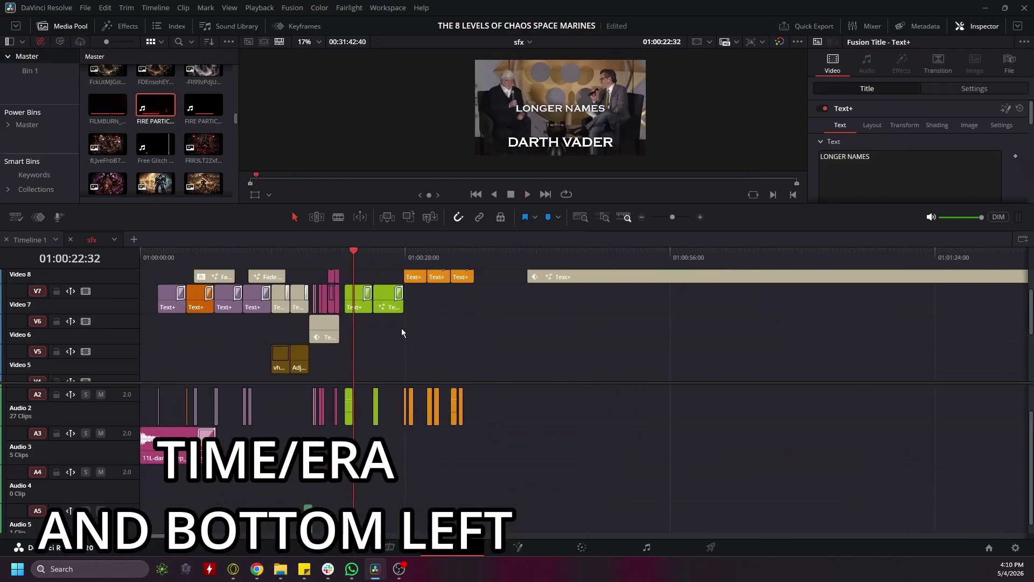
pyautogui.scroll(5, 607, 355)
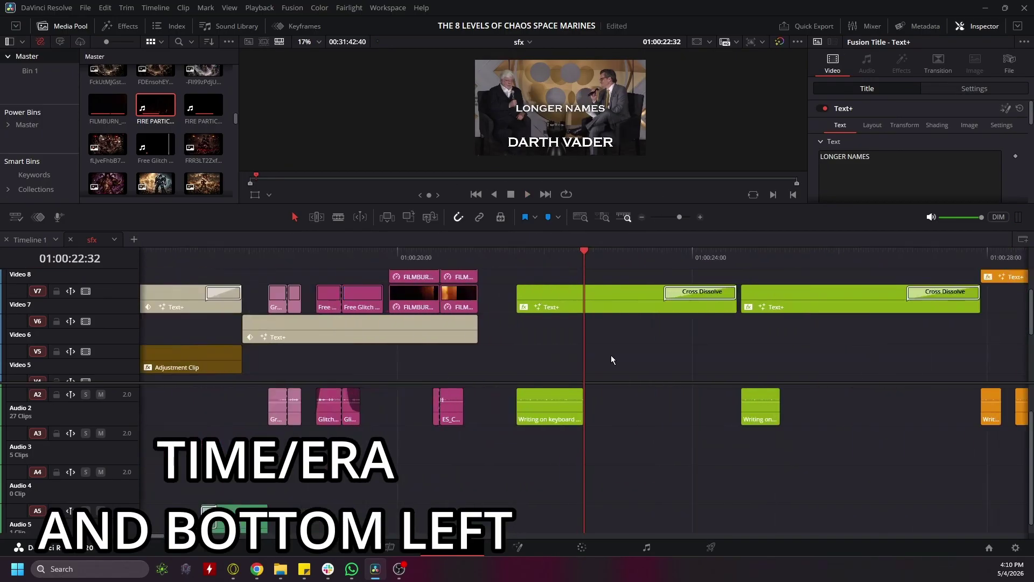
pyautogui.click(445, 263)
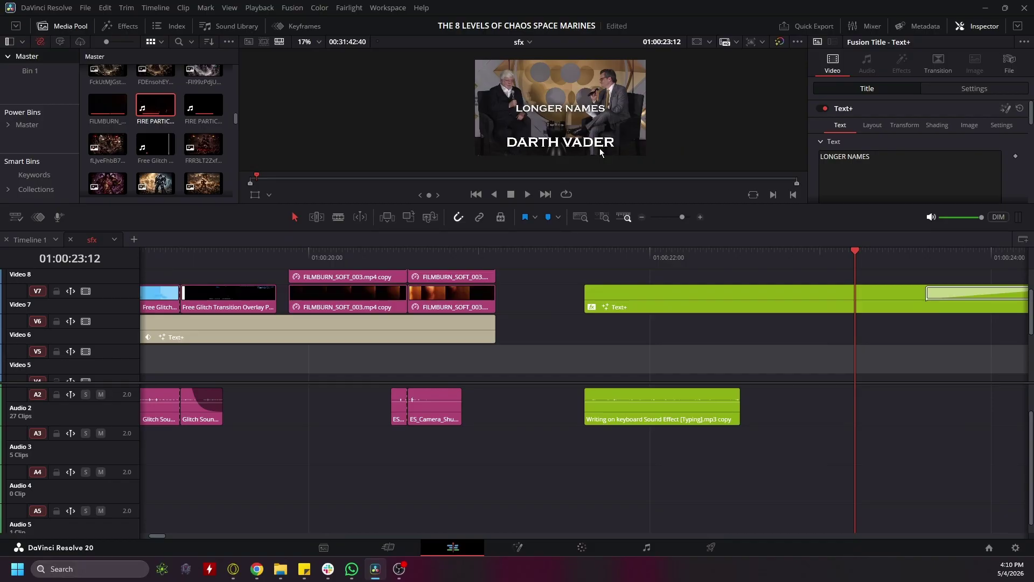
pyautogui.click(570, 253)
pyautogui.press('space')
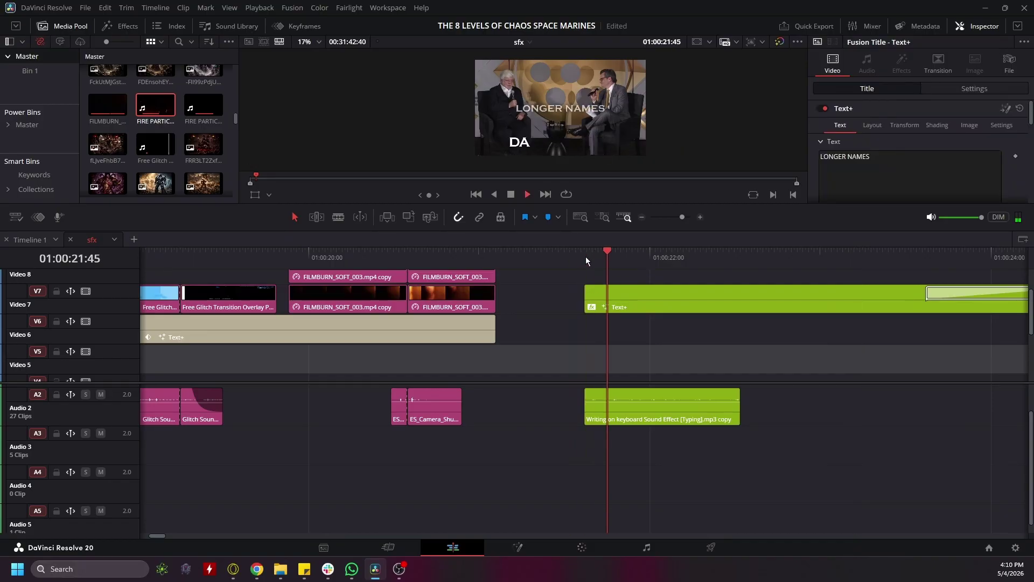
pyautogui.hotkey('ctrl', '-')
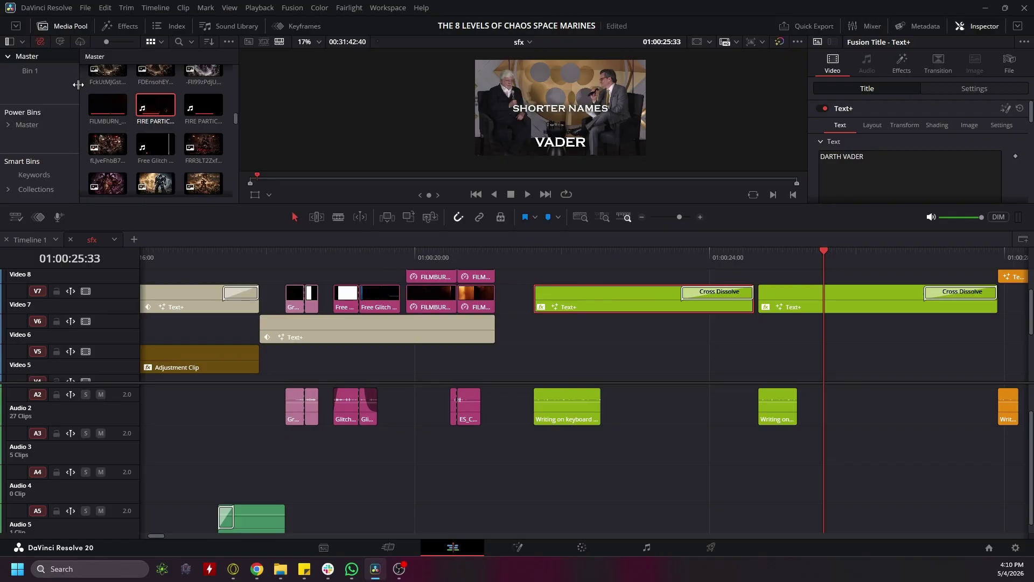
pyautogui.click(570, 422)
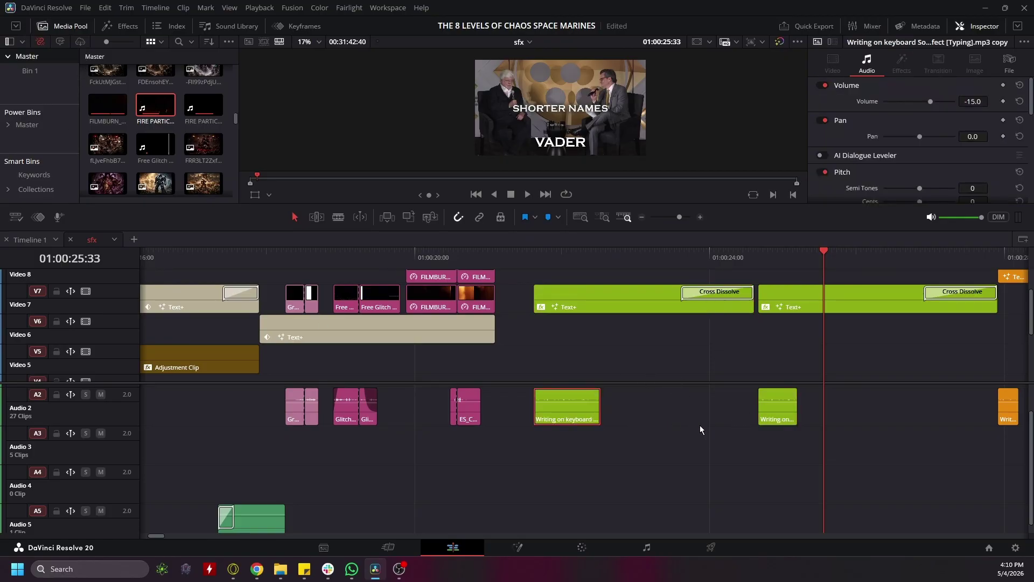
# Step: Select the shorter VADER title, play it briefly and check its general clip settings
pyautogui.scroll(-5, 706, 409)
pyautogui.scroll(4, 705, 409)
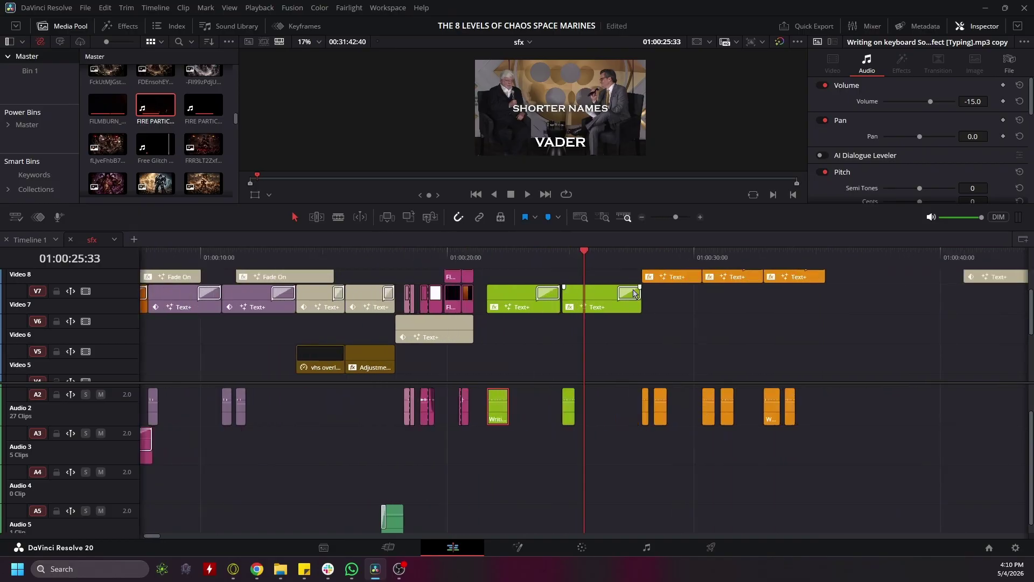
pyautogui.click(606, 310)
pyautogui.press('space')
pyautogui.press('space')
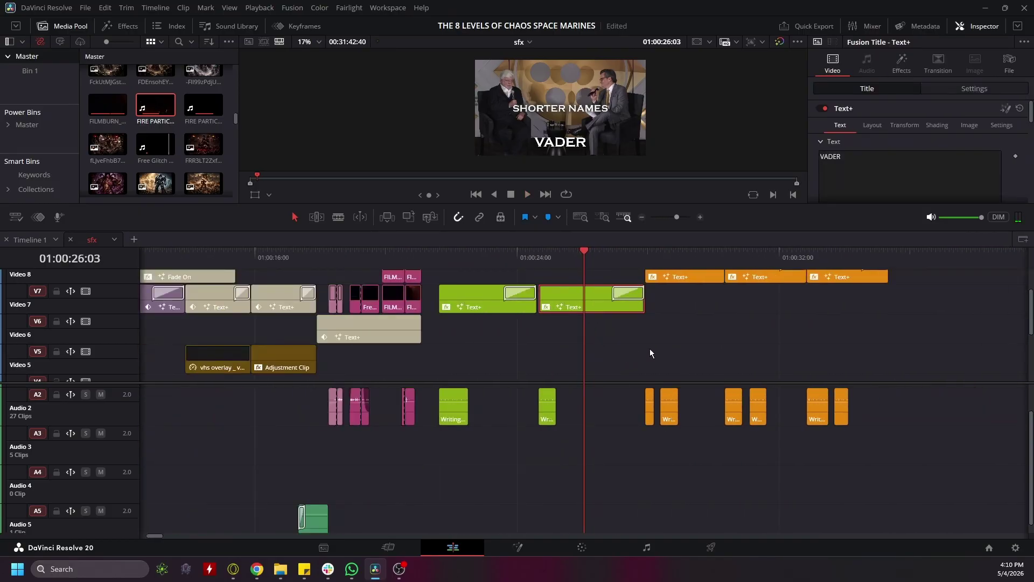
pyautogui.click(963, 90)
pyautogui.scroll(-5, 825, 143)
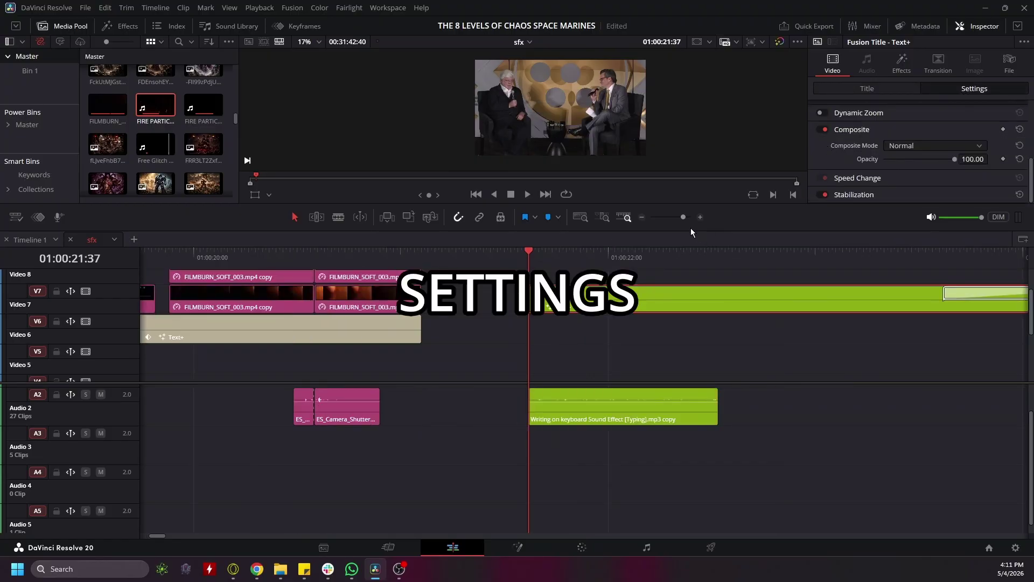
# Step: Enlarge the viewer and inspector area and show the DARTH VADER title's text controls
pyautogui.moveTo(691, 229); pyautogui.dragTo(688, 412)
pyautogui.click(857, 94)
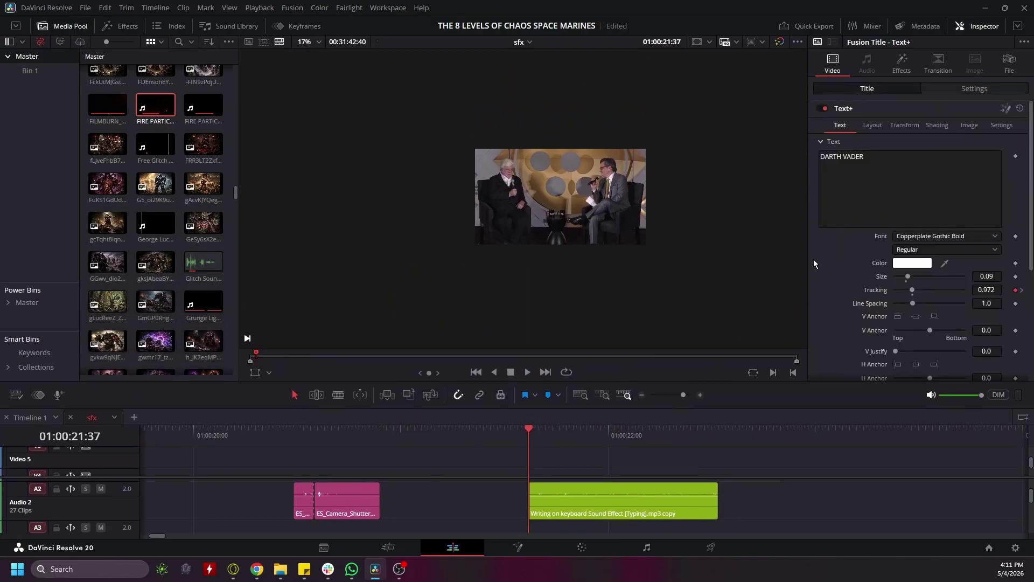
pyautogui.scroll(-1, 823, 257)
pyautogui.scroll(1, 823, 261)
pyautogui.scroll(-1, 823, 260)
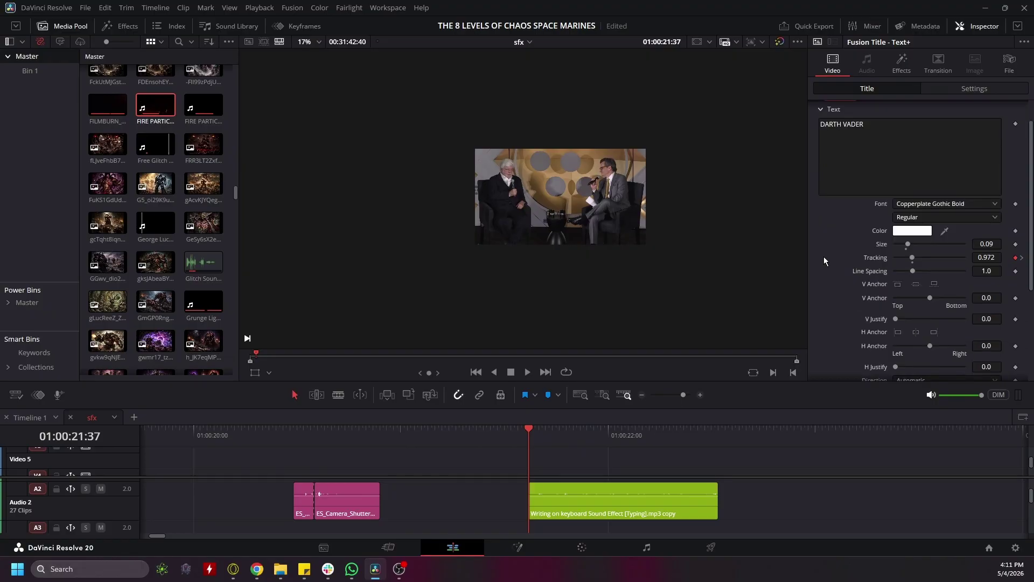
# Step: Highlight the DARTH VADER title's text and examine its font, color, size, tracking, anchor, direction and Write On settings
pyautogui.click(905, 129)
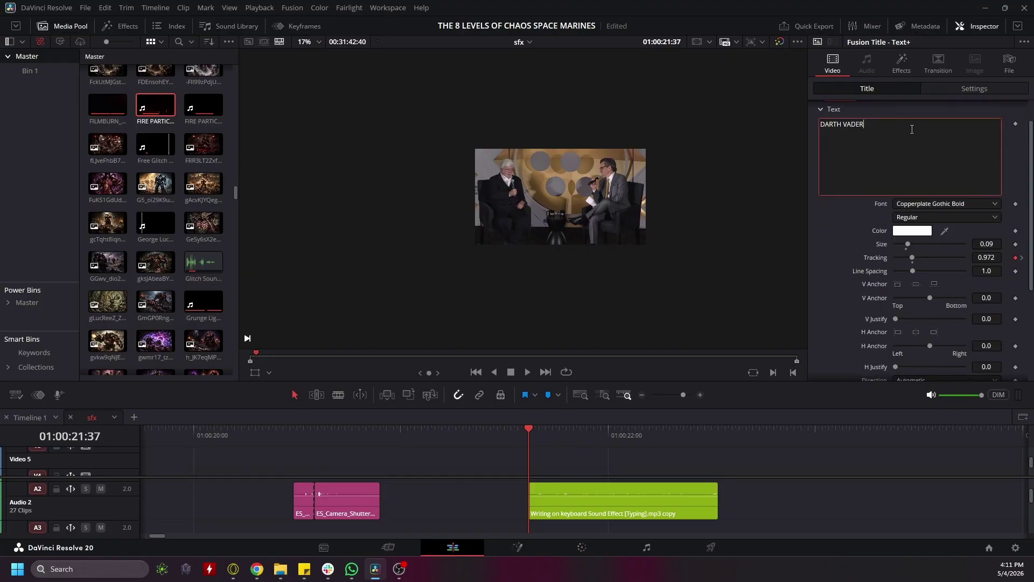
pyautogui.moveTo(891, 129); pyautogui.dragTo(818, 128)
pyautogui.scroll(-2, 837, 260)
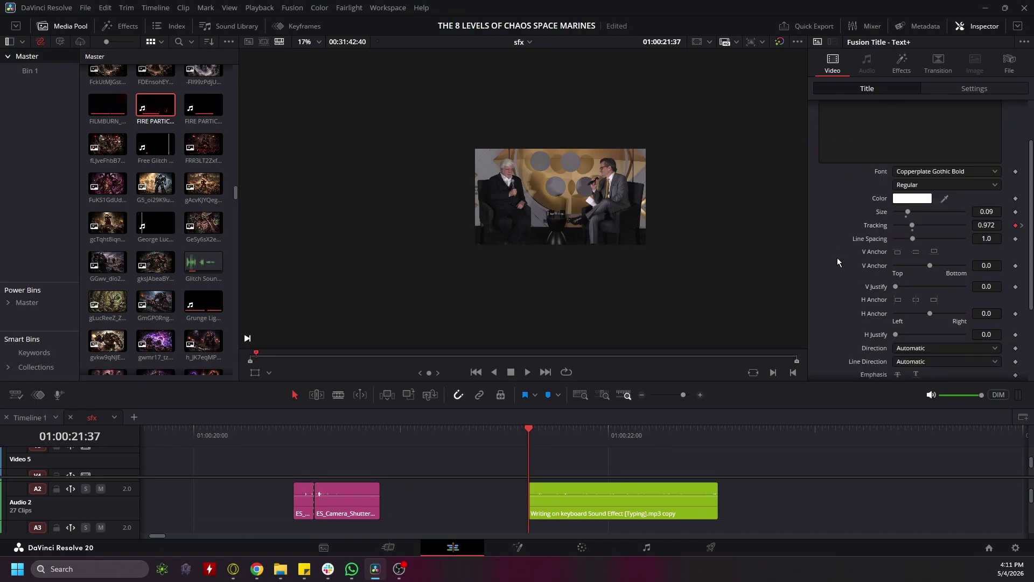
pyautogui.scroll(-4, 876, 231)
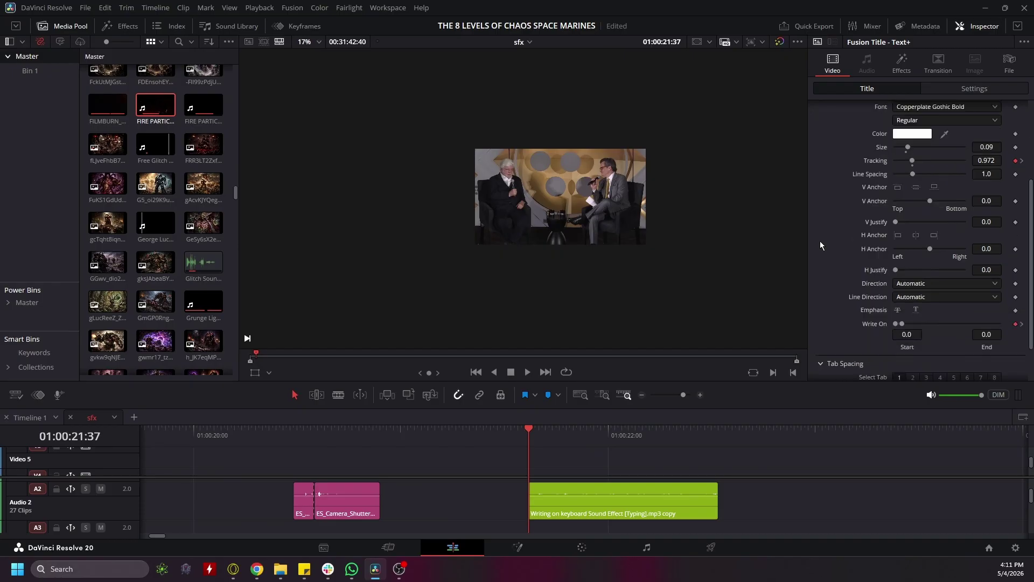
pyautogui.scroll(-3, 833, 260)
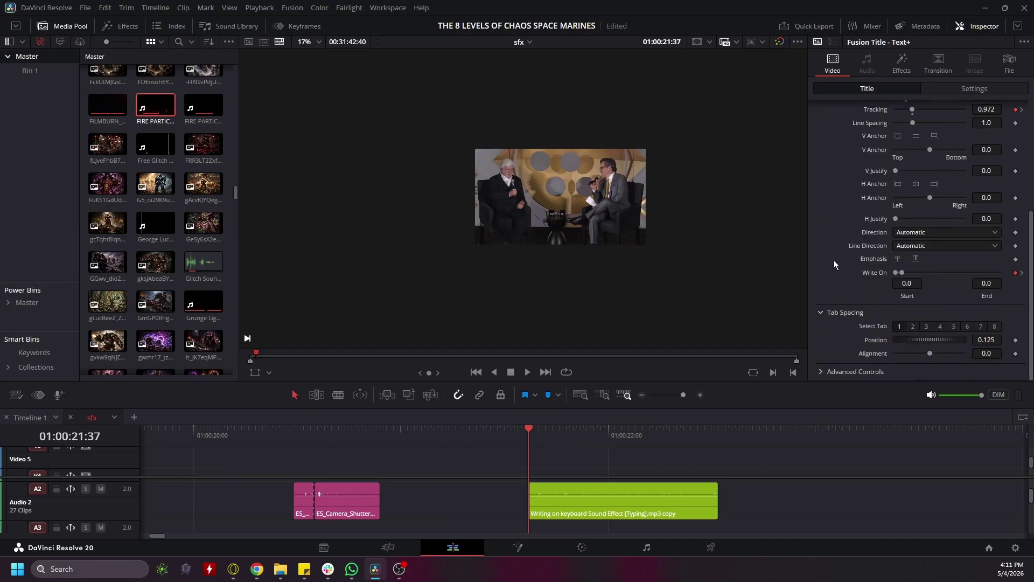
pyautogui.scroll(10, 833, 260)
pyautogui.scroll(1, 834, 262)
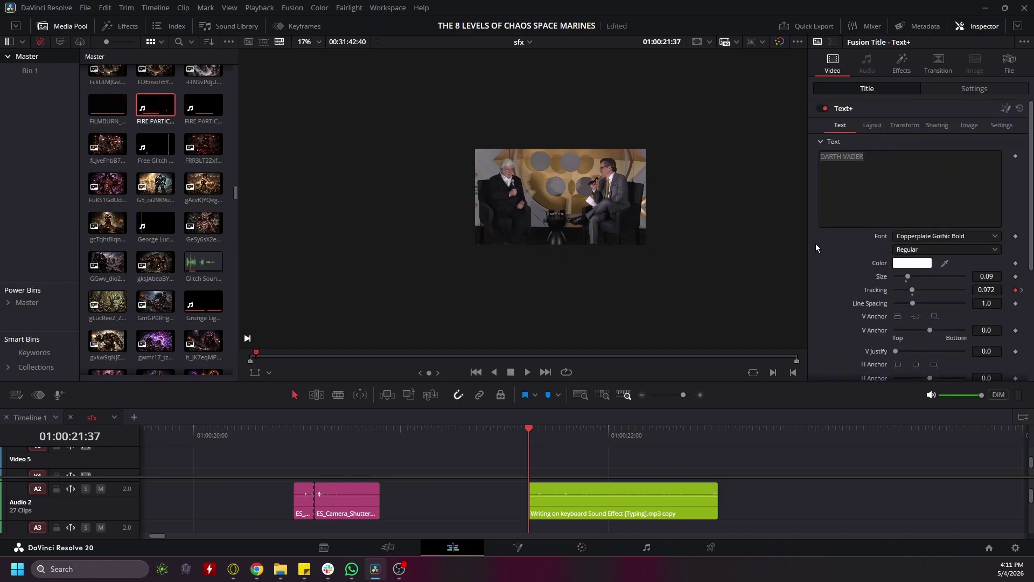
# Step: Move the playhead to the start of the second name title and examine its tracking, anchor, direction and Write On settings
pyautogui.hscroll(8, 652, 486)
pyautogui.scroll(2, 699, 464)
pyautogui.click(721, 431)
pyautogui.scroll(-6, 829, 318)
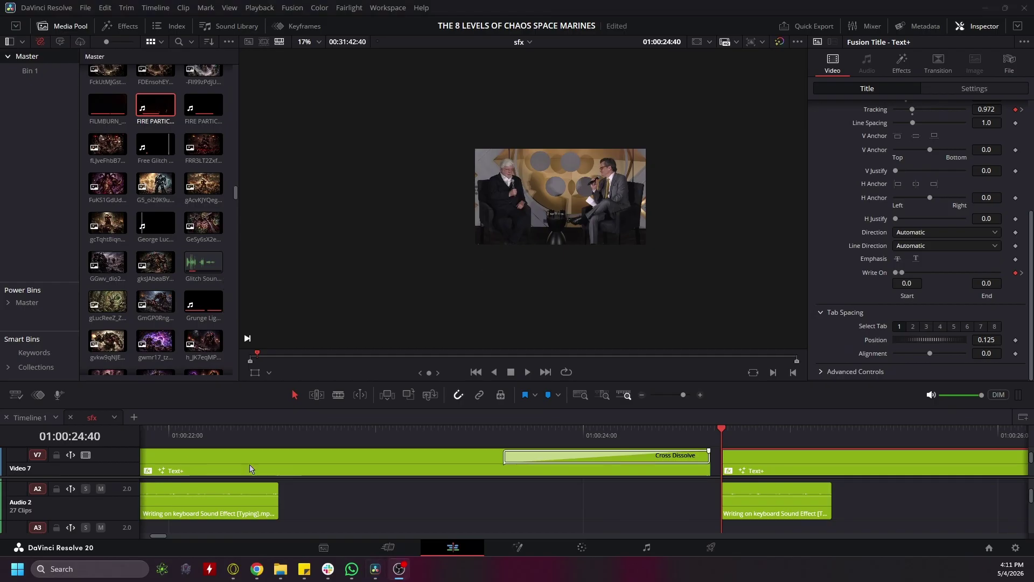
pyautogui.scroll(-4, 370, 464)
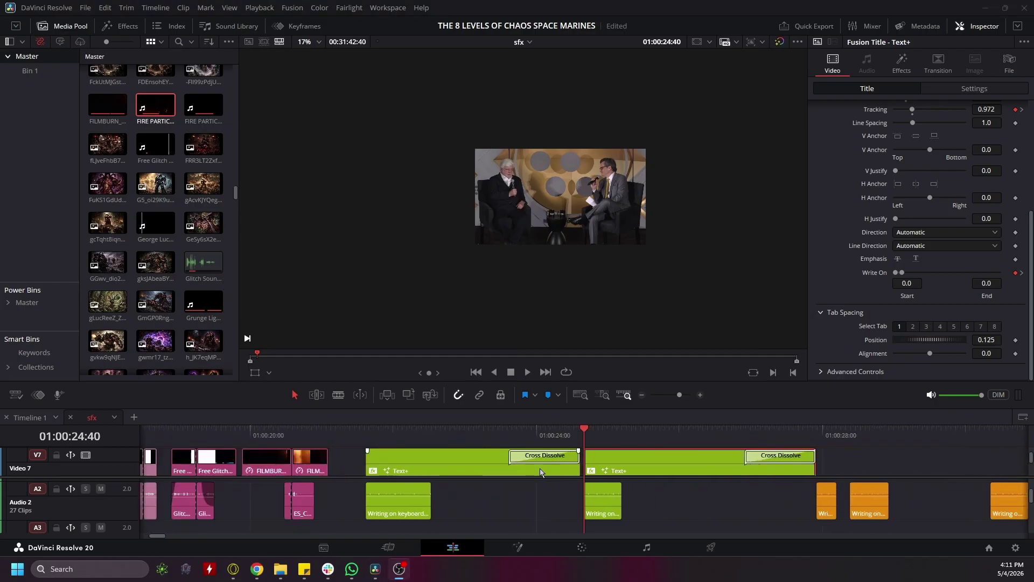
# Step: Play the TIME / ERA title section of the sfx timeline through the M15-M25 date title and the one following it
pyautogui.scroll(1, 693, 476)
pyautogui.hscroll(4, 509, 495)
pyautogui.click(538, 432)
pyautogui.scroll(3, 590, 460)
pyautogui.scroll(-1, 630, 447)
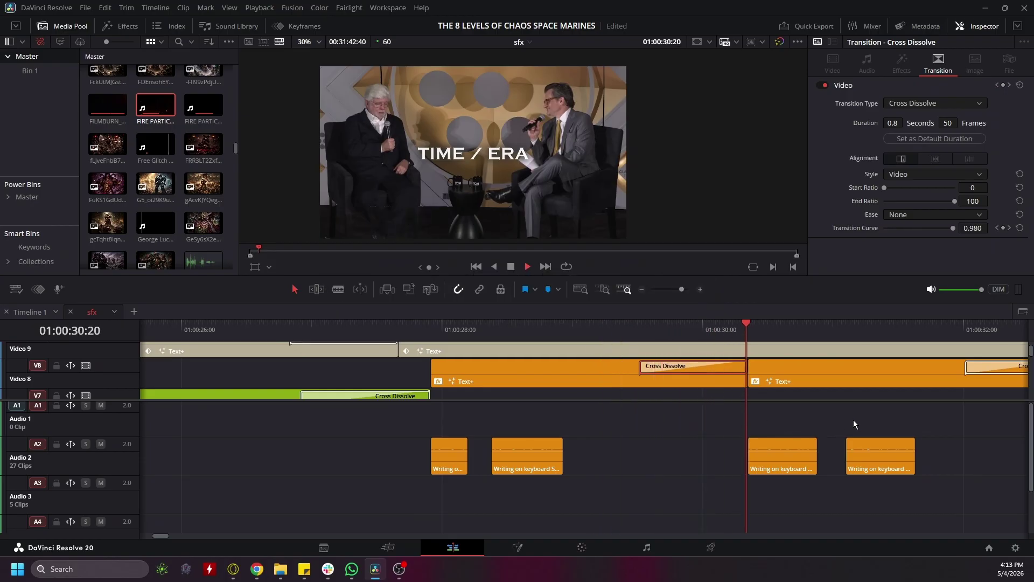
pyautogui.hscroll(2, 725, 418)
pyautogui.hscroll(3, 725, 418)
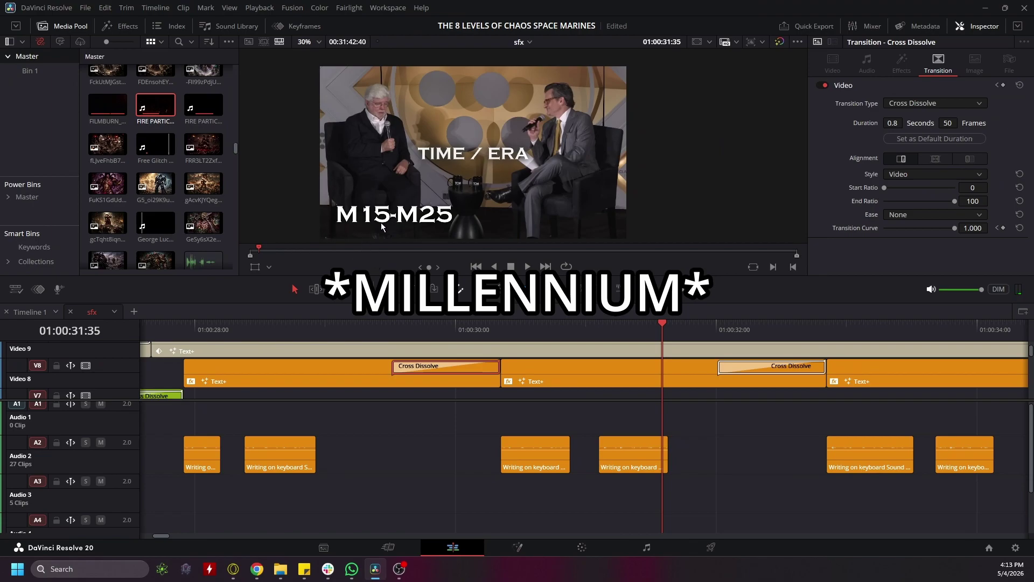
pyautogui.press('space')
pyautogui.hscroll(3, 661, 444)
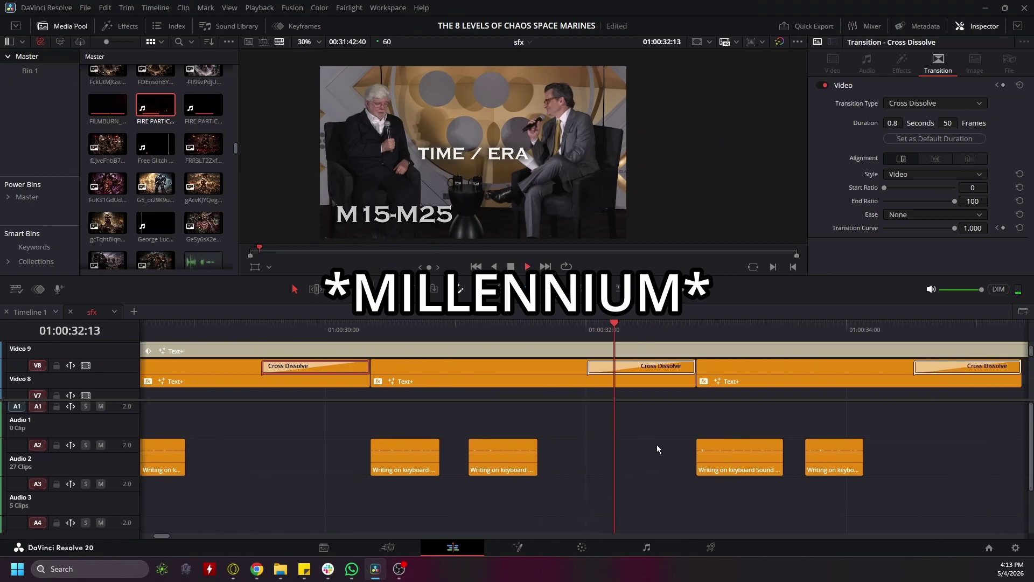
pyautogui.press('space')
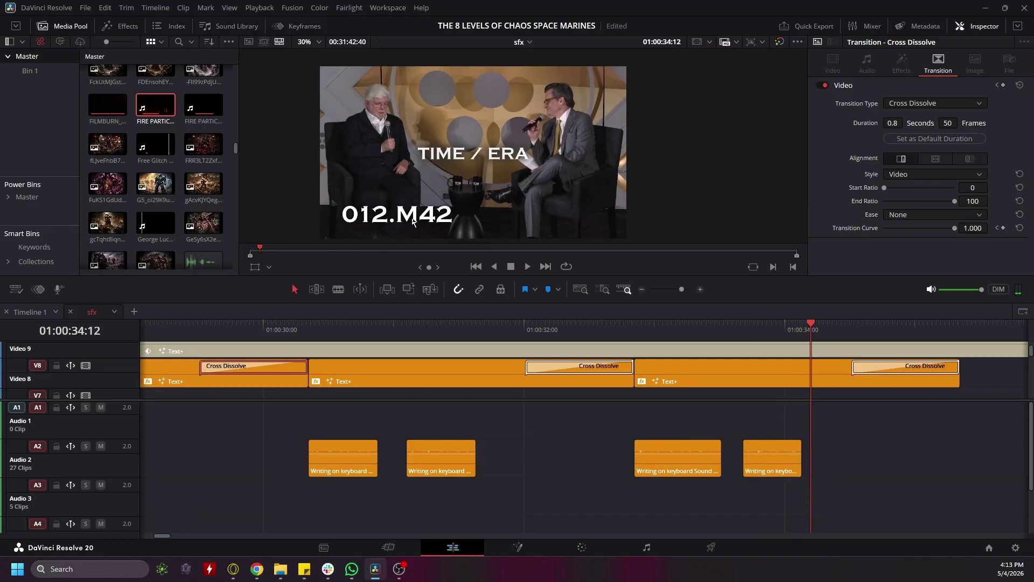
# Step: Replay the 012.M42 date title from its start until it fades out
pyautogui.click(636, 322)
pyautogui.press('space')
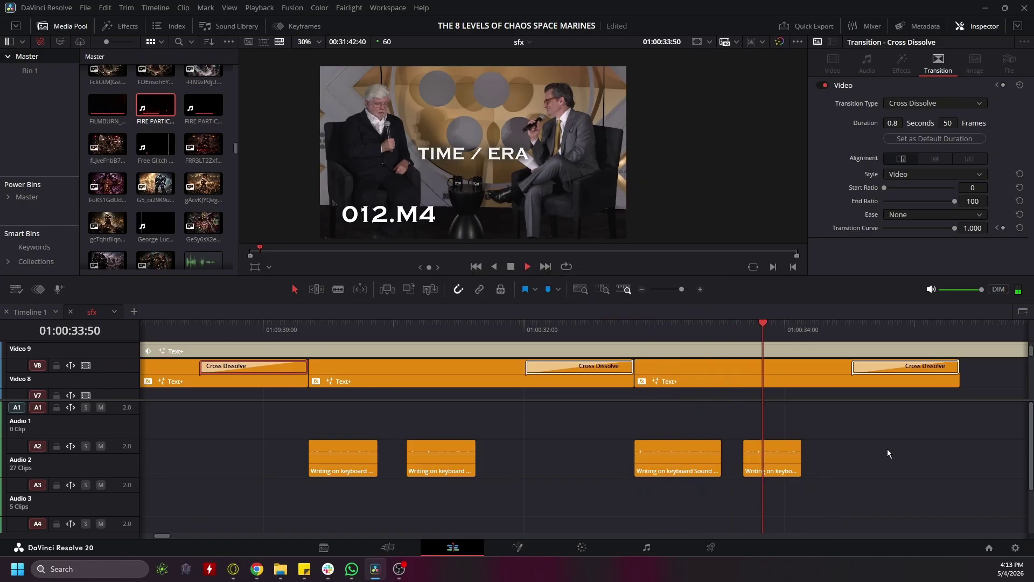
pyautogui.scroll(-4, 873, 434)
pyautogui.press('space')
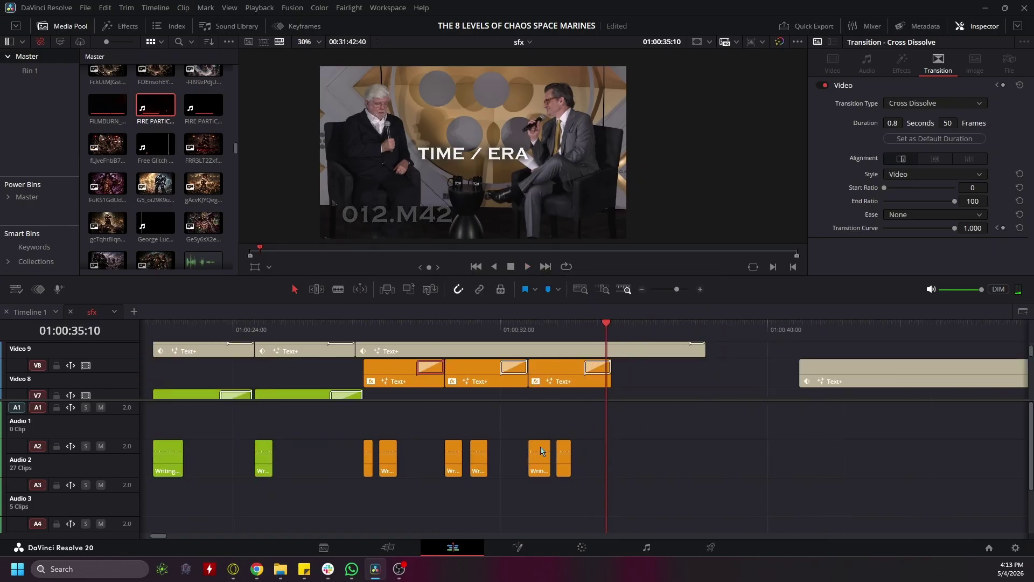
# Step: Examine how the Text+ date titles, their Cross Dissolves and the keyboard sounds are arranged across the sfx timeline
pyautogui.hscroll(3, 642, 454)
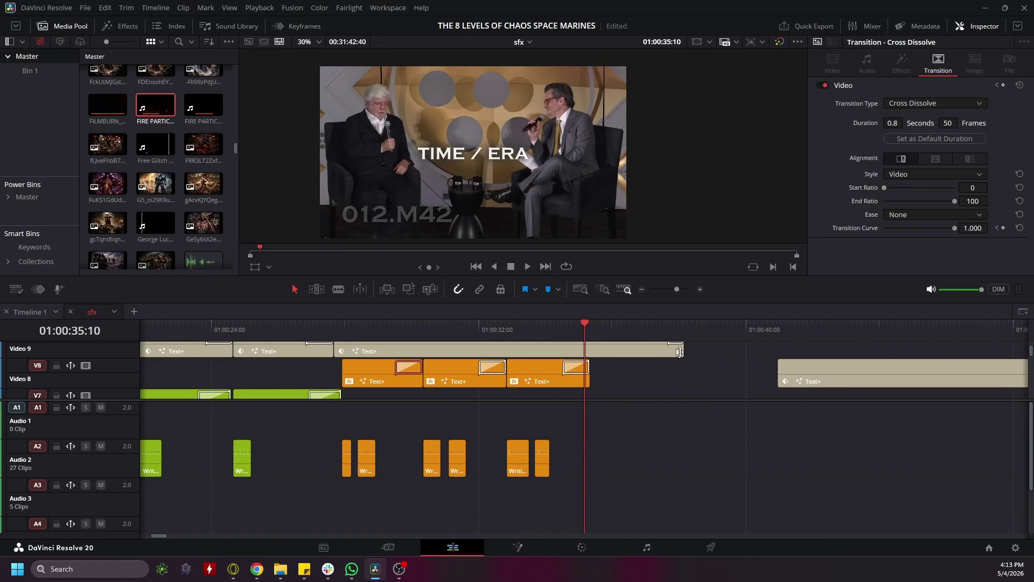
pyautogui.scroll(3, 677, 352)
pyautogui.scroll(-6, 676, 352)
pyautogui.scroll(-5, 538, 385)
pyautogui.scroll(5, 538, 386)
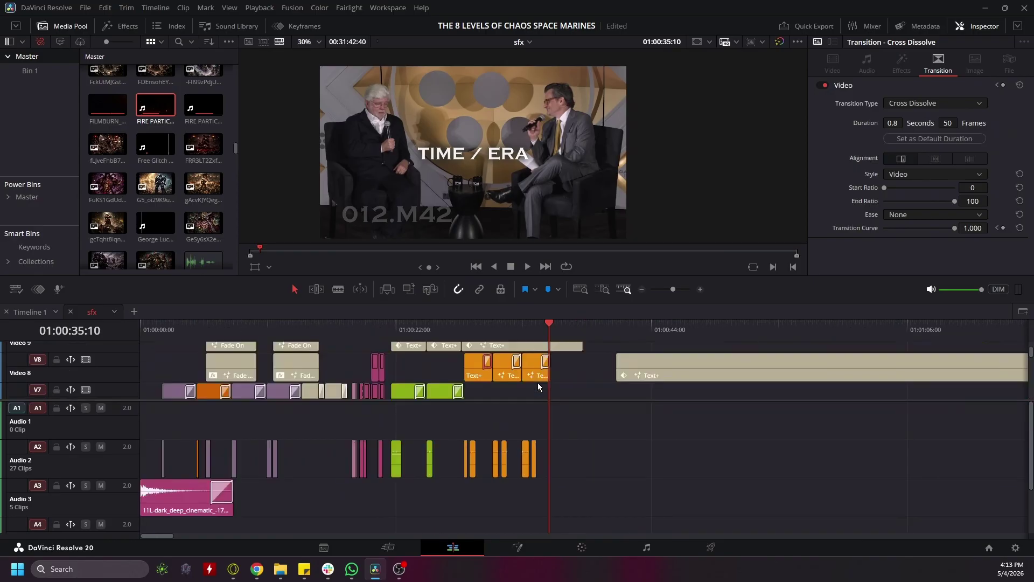
pyautogui.scroll(5, 541, 381)
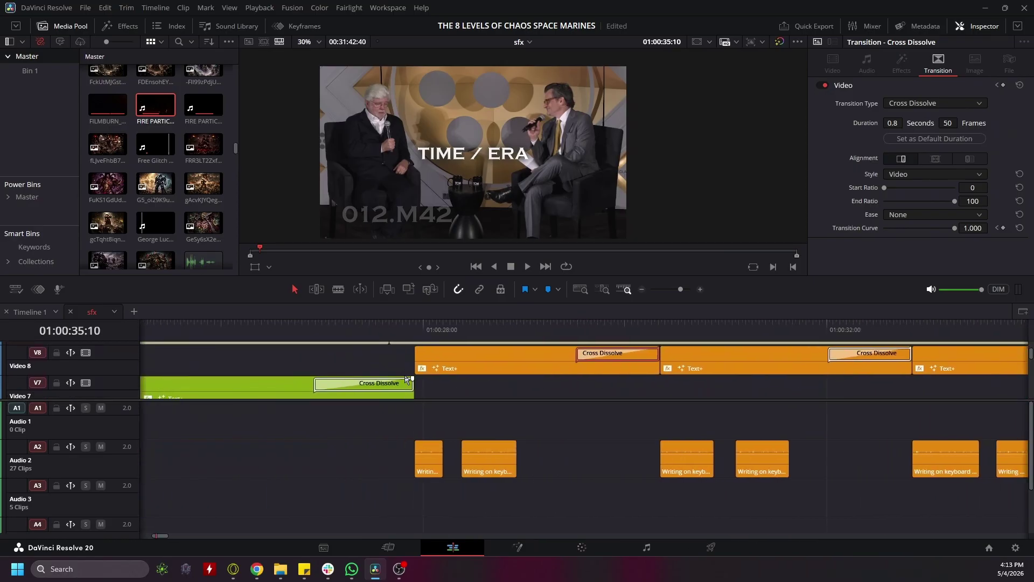
pyautogui.scroll(-3, 670, 393)
pyautogui.click(626, 365)
pyautogui.scroll(-5, 858, 413)
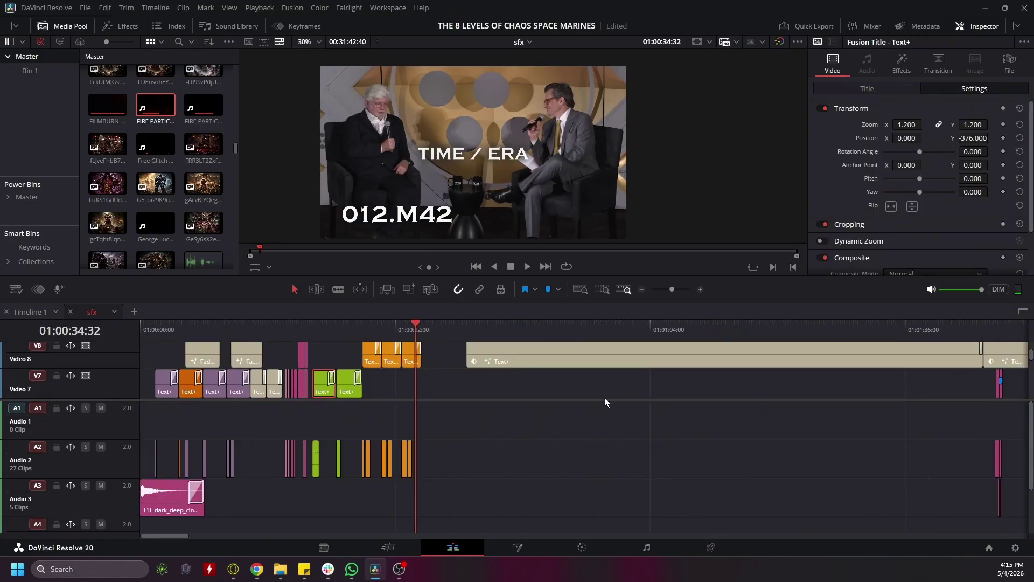
pyautogui.scroll(-2, 606, 401)
pyautogui.scroll(2, 261, 410)
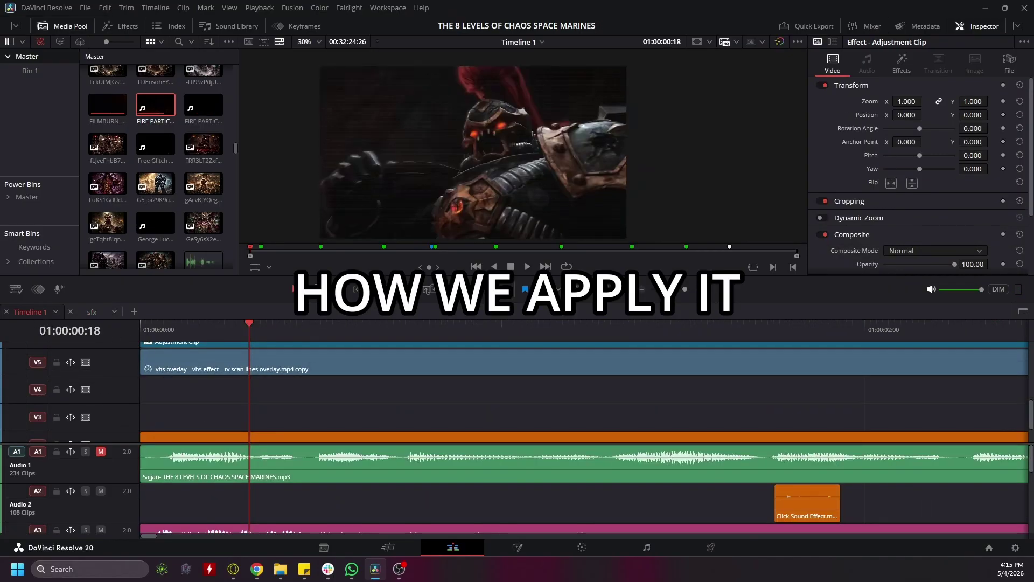
# Step: Locate the orange Text+ title on V7 of Timeline 1 and play it from its start
pyautogui.scroll(-3, 454, 362)
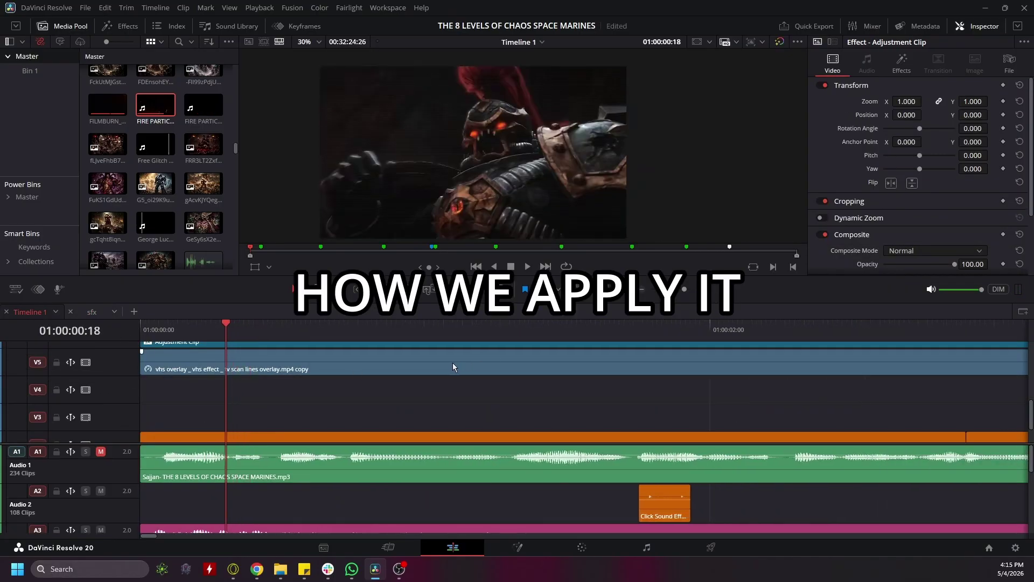
pyautogui.scroll(-4, 382, 398)
pyautogui.scroll(2, 335, 405)
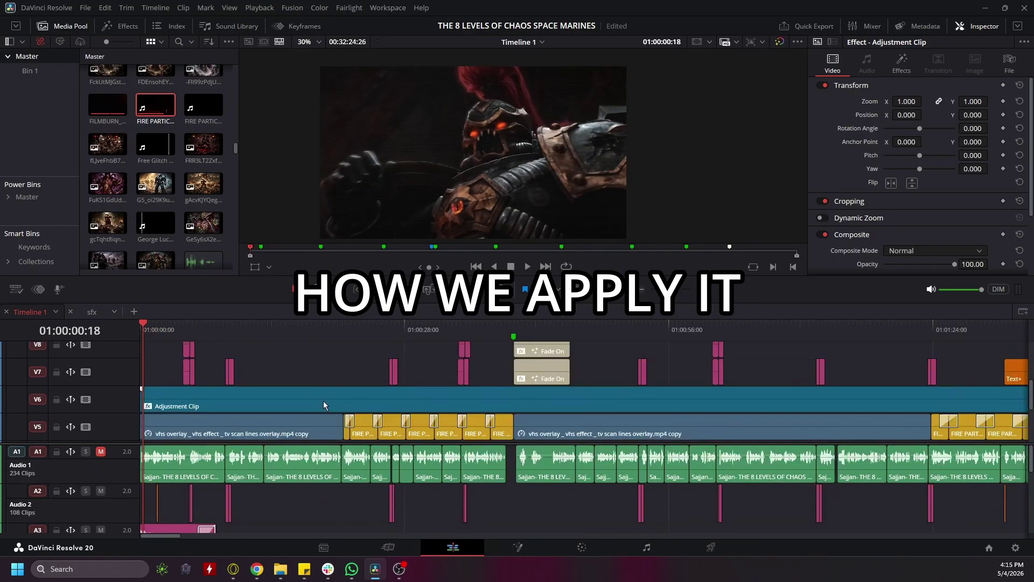
pyautogui.hscroll(6, 309, 389)
pyautogui.scroll(1, 205, 409)
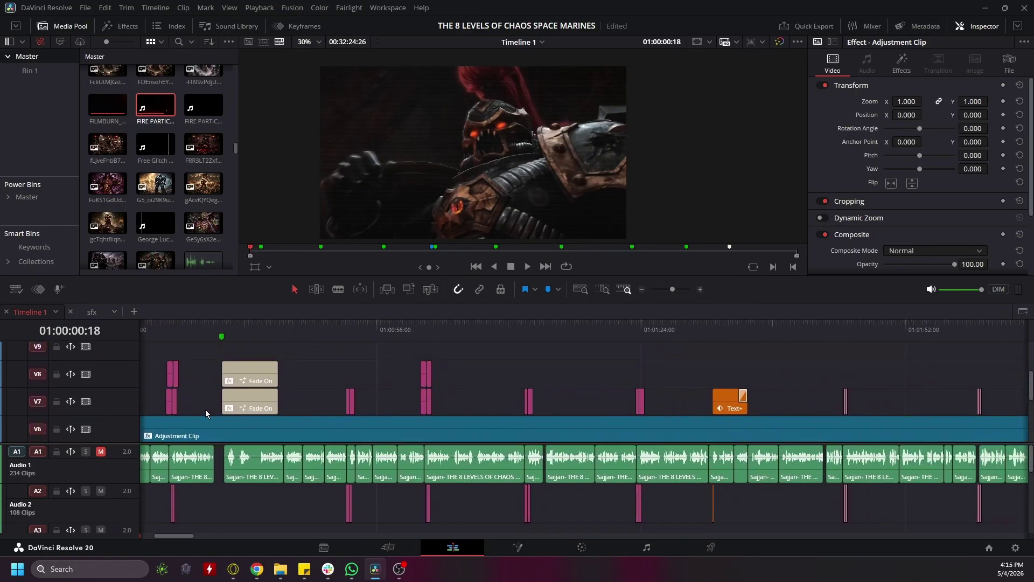
pyautogui.scroll(-1, 479, 370)
pyautogui.hscroll(6, 538, 380)
pyautogui.click(402, 334)
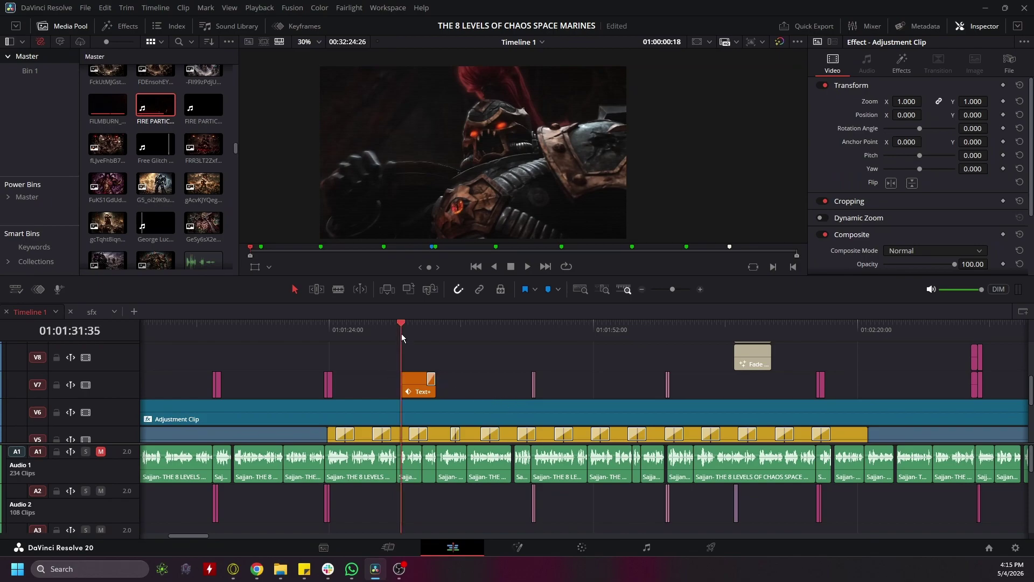
pyautogui.scroll(1, 402, 334)
pyautogui.scroll(8, 591, 361)
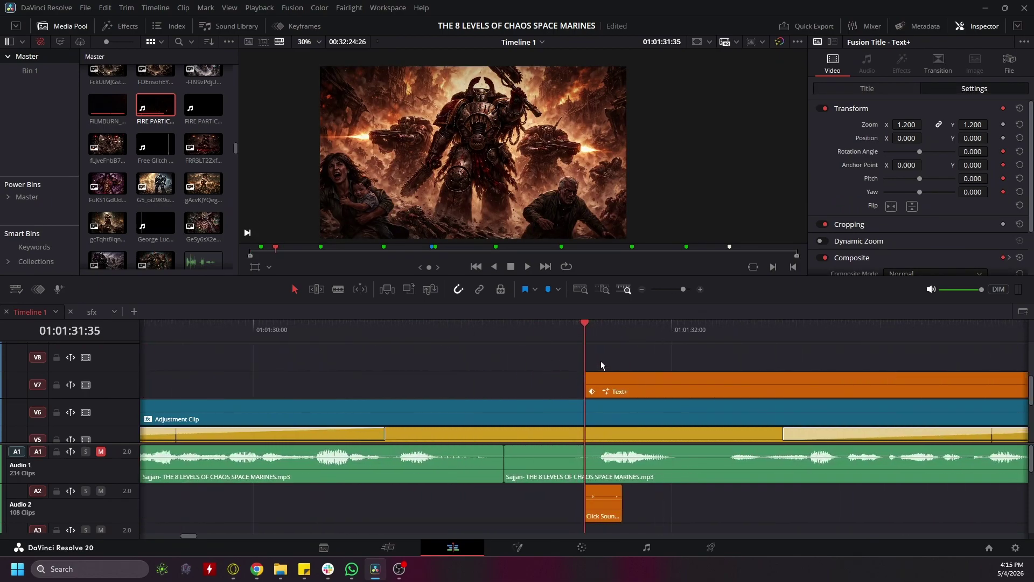
pyautogui.press('space')
pyautogui.scroll(-5, 597, 360)
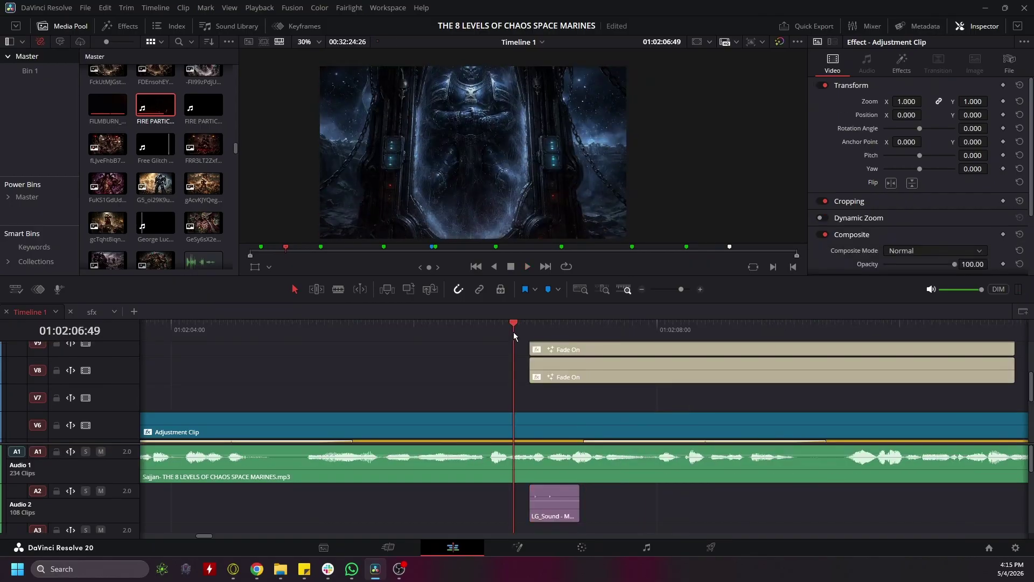
# Step: Play the stacked SIX CENTURIES Fade On titles from just before they start
pyautogui.moveTo(512, 332); pyautogui.dragTo(485, 337)
pyautogui.press('space')
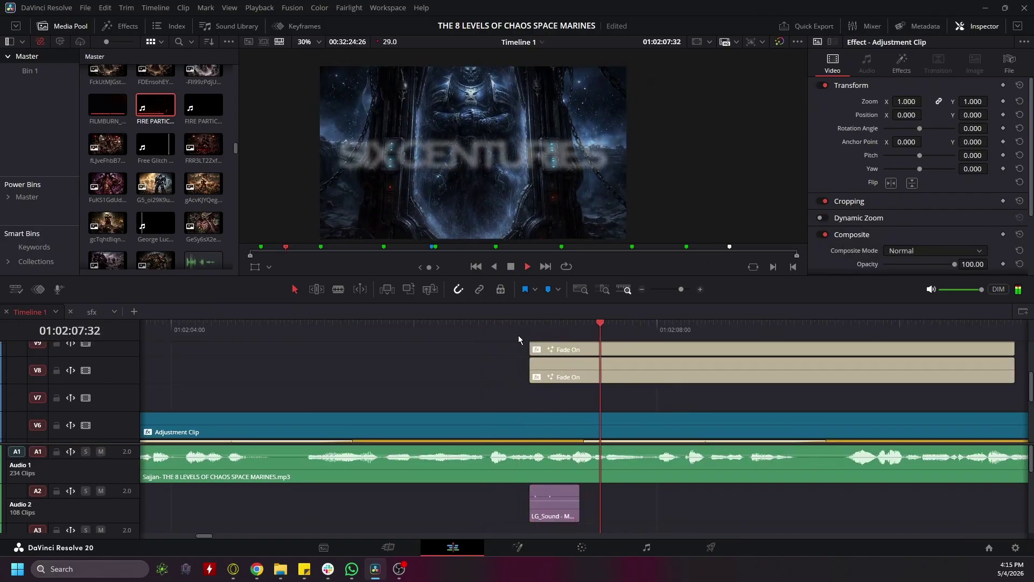
pyautogui.press('space')
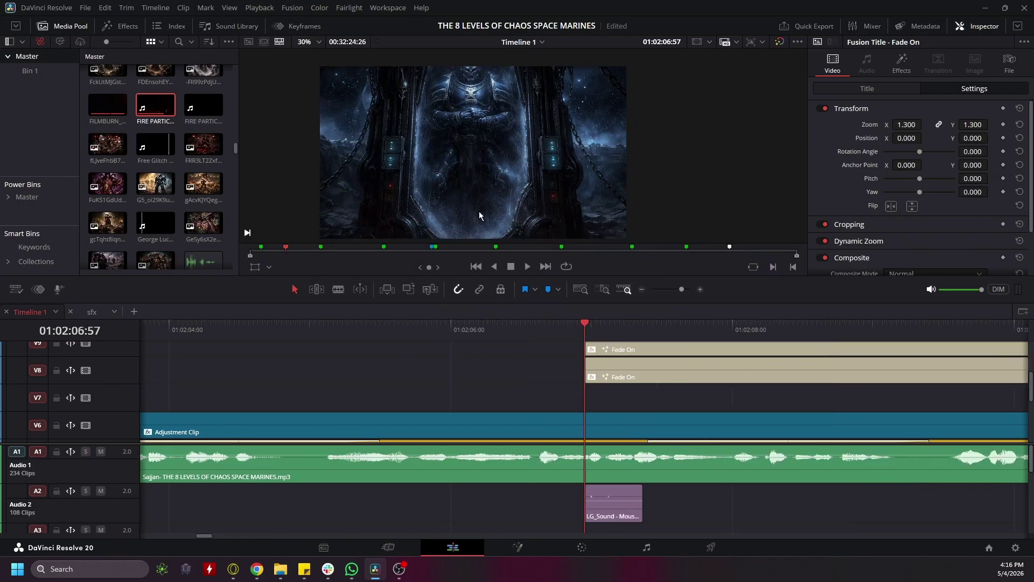
# Step: Check the tracks around the SIX CENTURIES titles and play them from their first frame until the text is sharp
pyautogui.scroll(2, 597, 408)
pyautogui.scroll(-2, 597, 408)
pyautogui.scroll(-4, 592, 392)
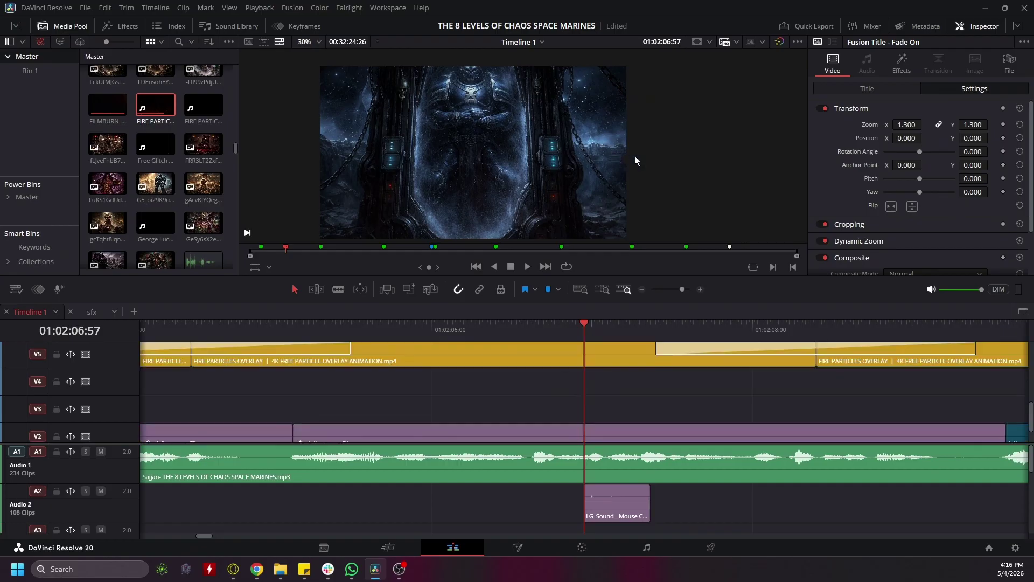
pyautogui.scroll(1, 625, 157)
pyautogui.scroll(-1, 653, 140)
pyautogui.scroll(3, 641, 392)
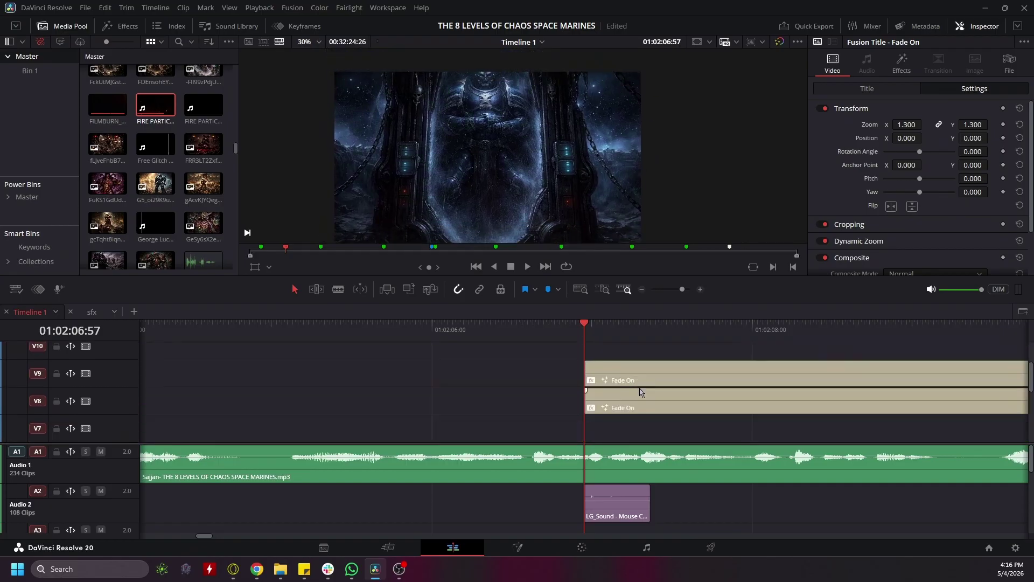
pyautogui.press('space')
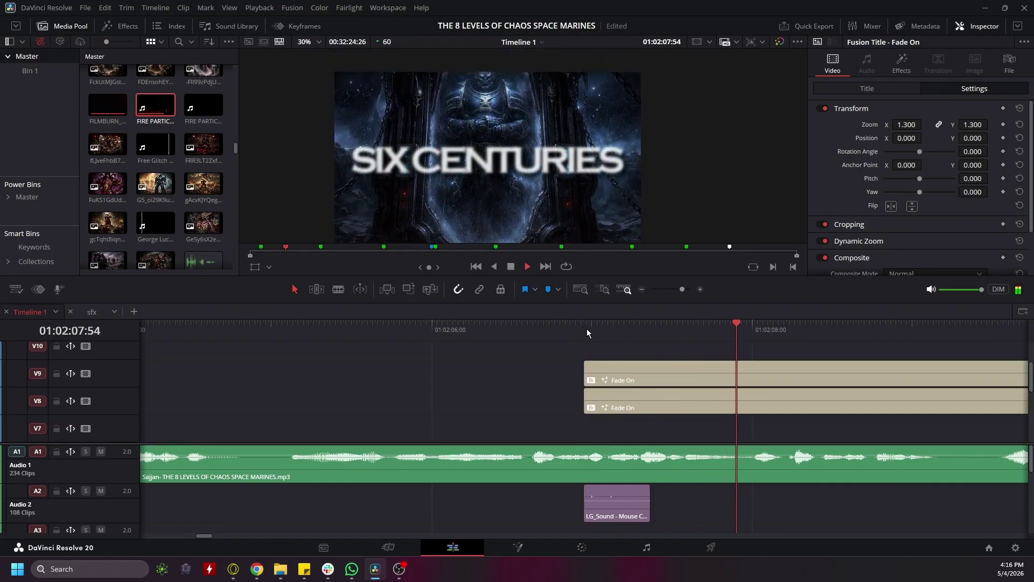
pyautogui.scroll(-2, 593, 338)
pyautogui.scroll(-3, 593, 338)
pyautogui.press('space')
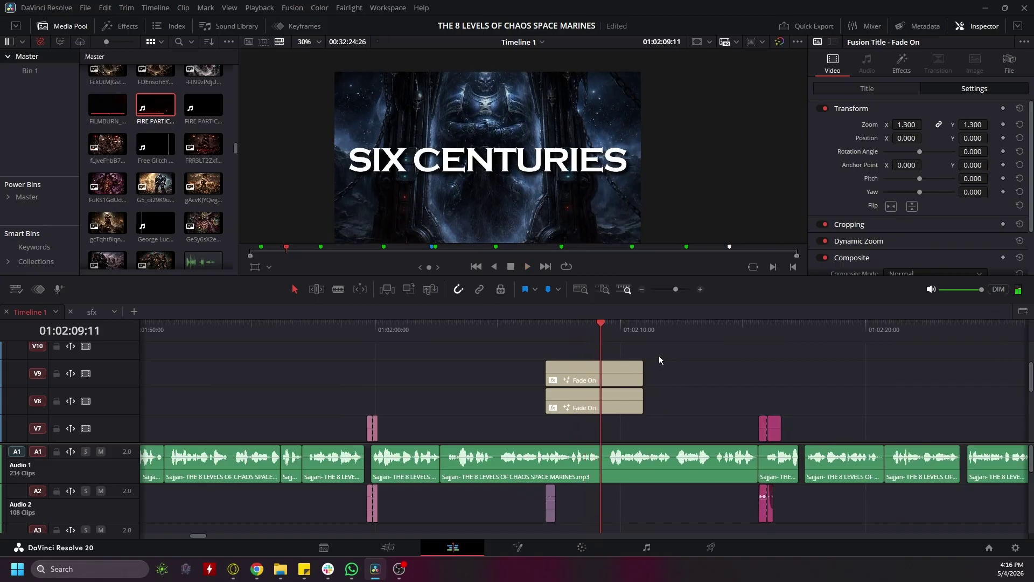
# Step: Replay the SIX CENTURIES title, pausing on the fully shown text before playing past its end
pyautogui.click(550, 327)
pyautogui.press('space')
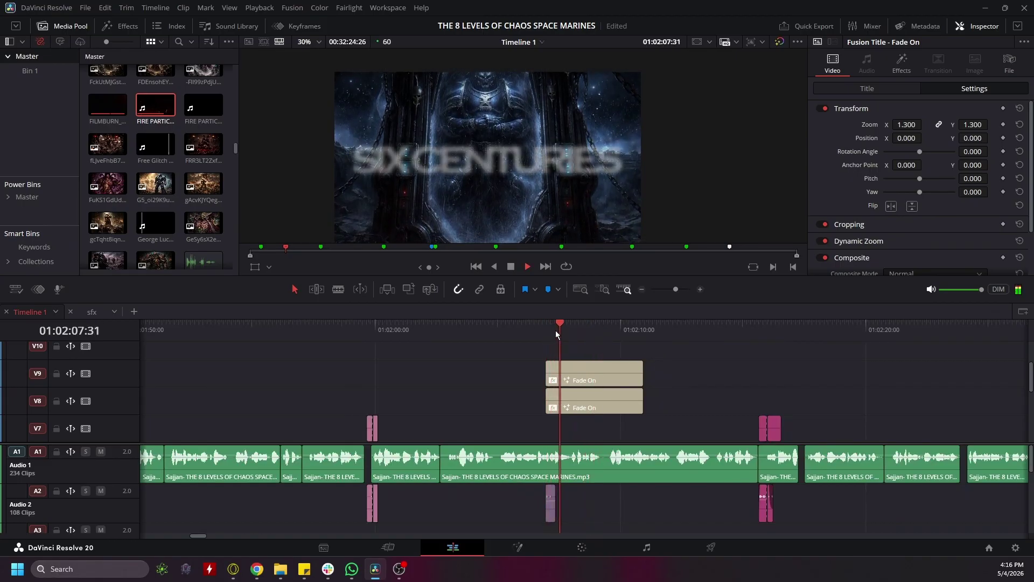
pyautogui.press('space')
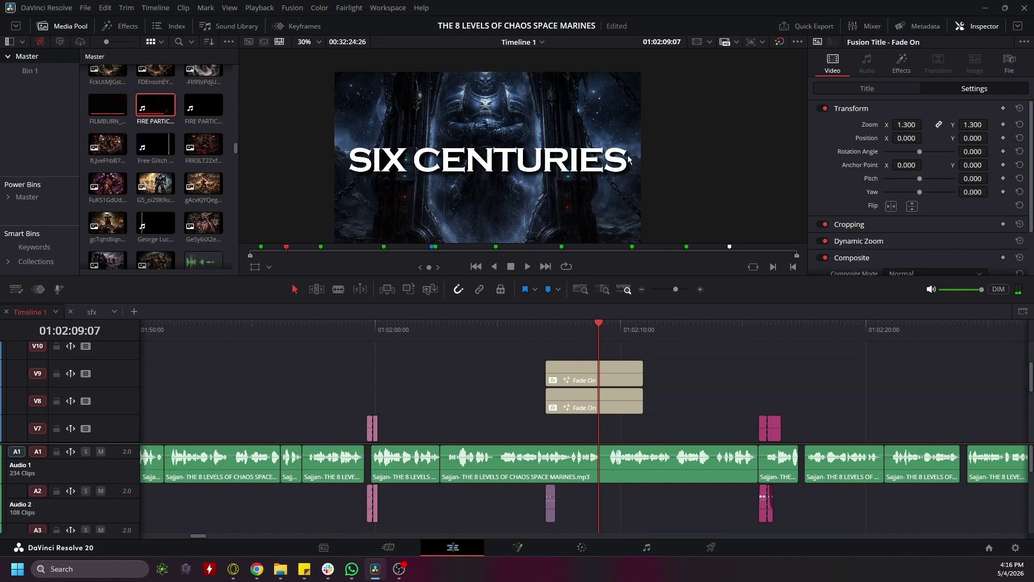
pyautogui.press('space')
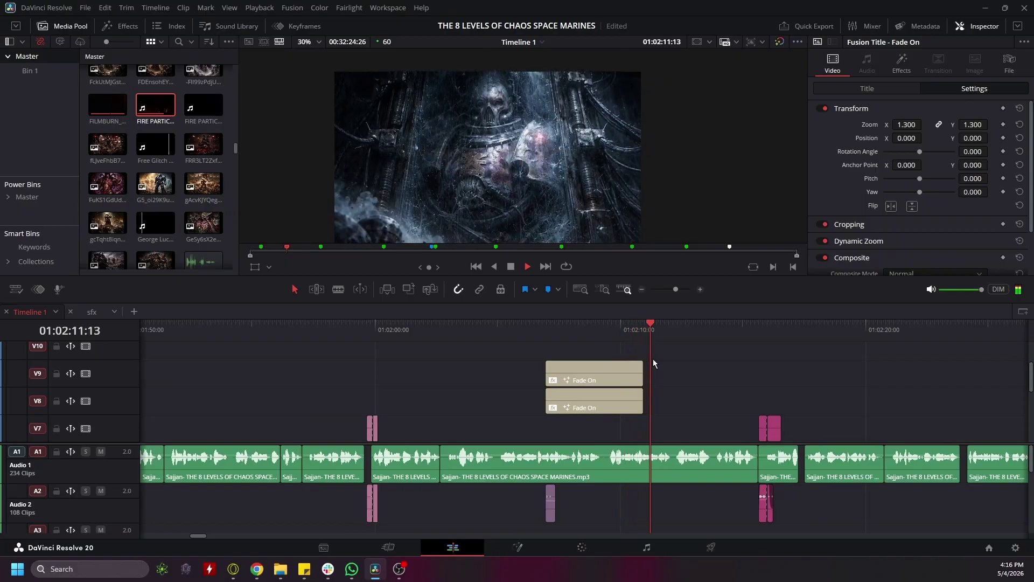
pyautogui.press('space')
# Step: Play the section before the green marker near 01:00:39 and stop where the V1 transition begins
pyautogui.hotkey('ctrl', '-')
pyautogui.moveTo(829, 390); pyautogui.dragTo(360, 338)
pyautogui.moveTo(695, 385); pyautogui.dragTo(556, 422)
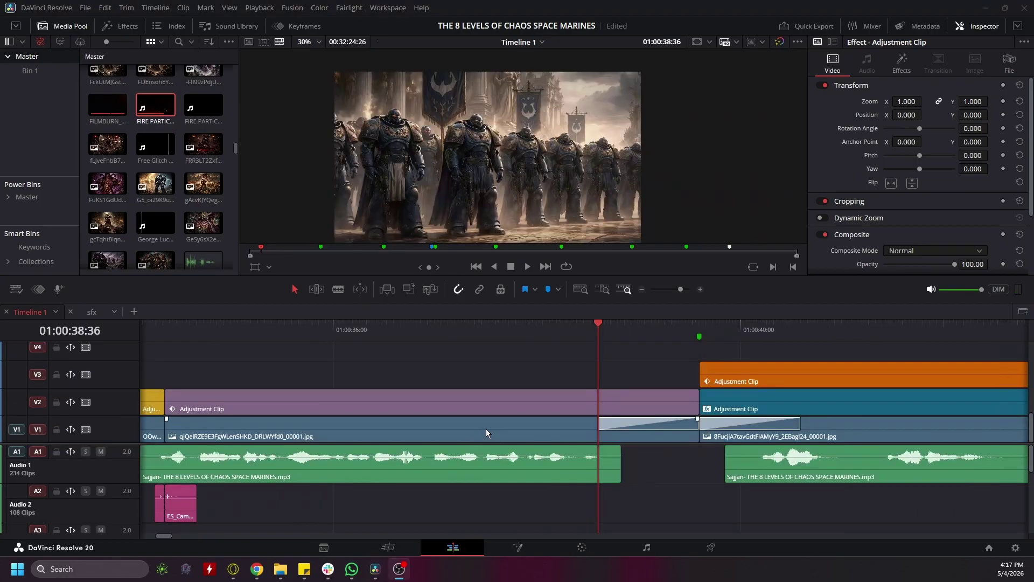
pyautogui.click(166, 328)
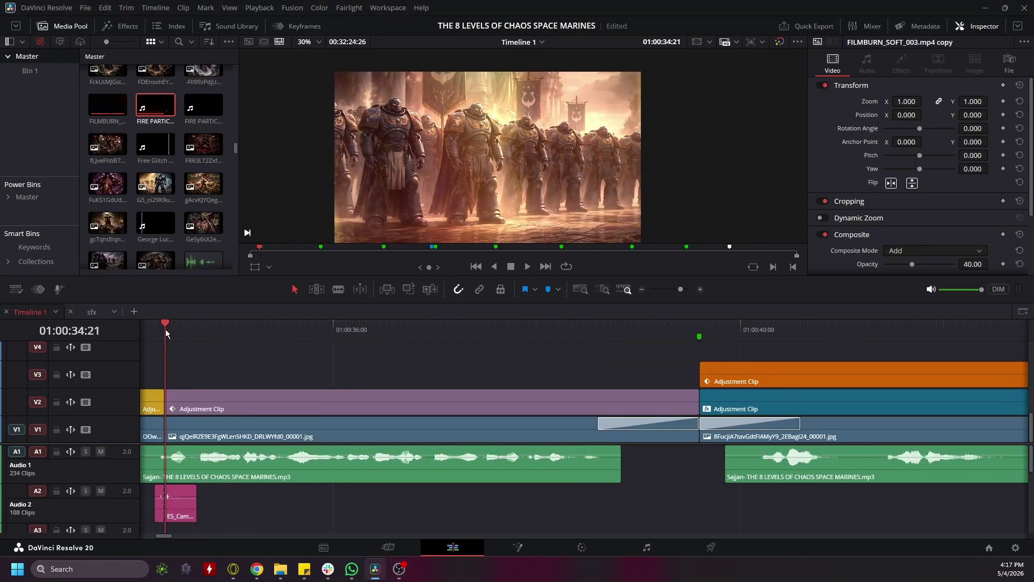
pyautogui.hscroll(-6, 522, 428)
pyautogui.scroll(1, 502, 399)
pyautogui.click(381, 338)
pyautogui.press('space')
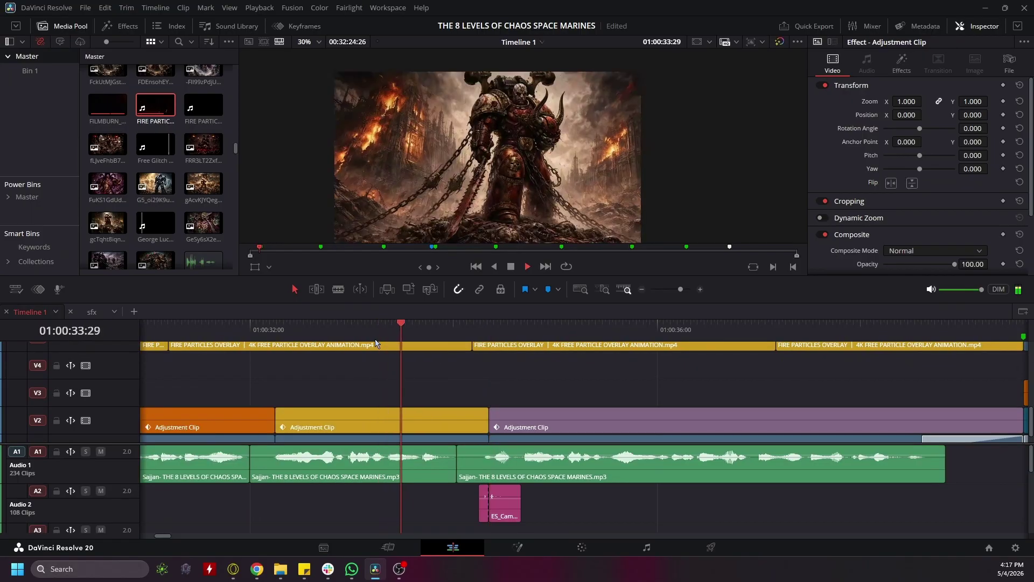
pyautogui.hscroll(8, 700, 503)
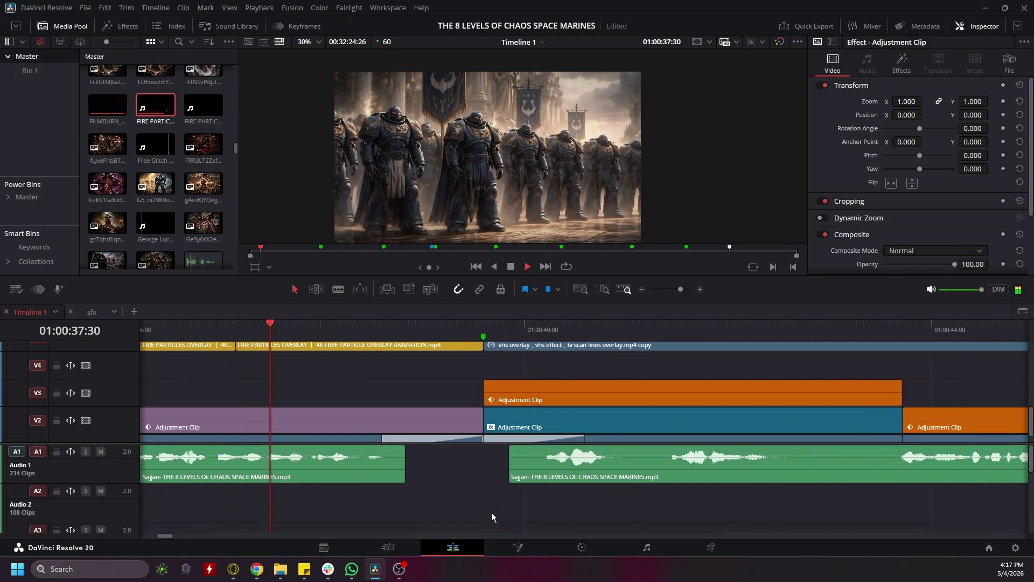
pyautogui.press('space')
pyautogui.hscroll(-4, 486, 490)
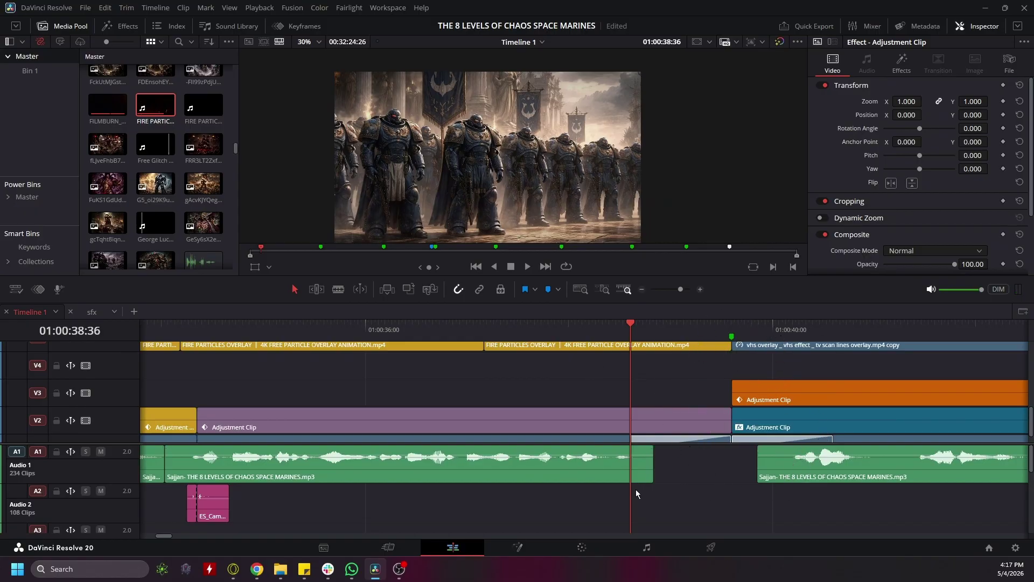
# Step: Play the V1 transition through to black and place the playhead on Marker 4
pyautogui.hscroll(-3, 721, 463)
pyautogui.scroll(1, 775, 485)
pyautogui.hscroll(1, 773, 493)
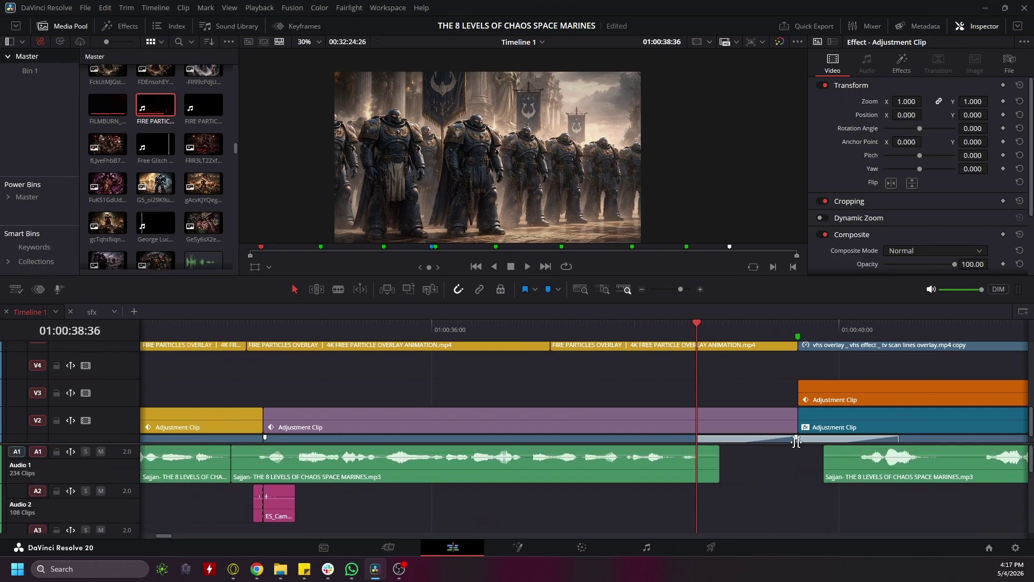
pyautogui.press('space')
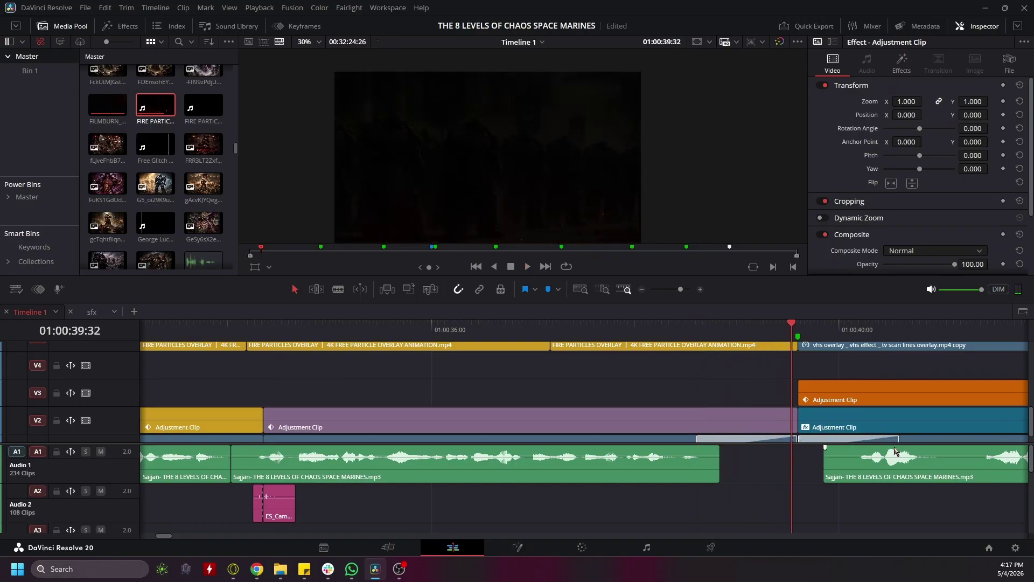
pyautogui.click(795, 335)
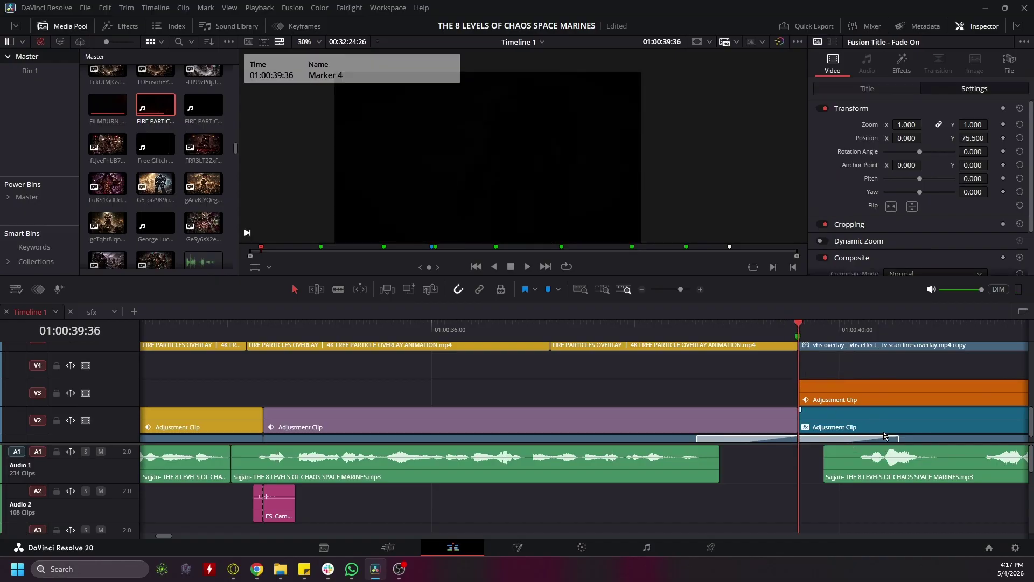
pyautogui.hscroll(2, 638, 492)
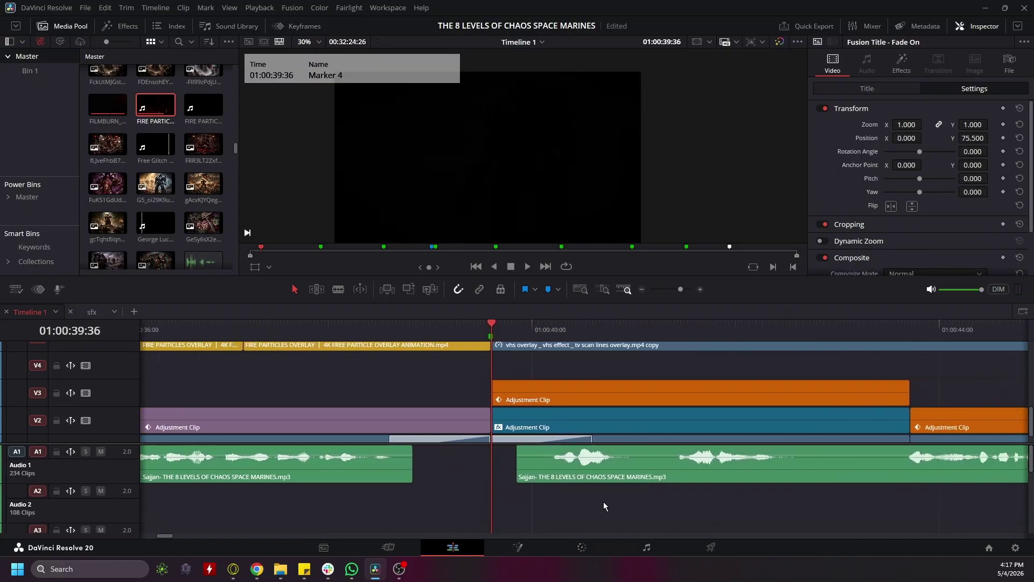
# Step: Play the LEVEL 1: RENEGADE MARINE title from Marker 4, continue past the image change, and pause back at about 01:00:43
pyautogui.press('space')
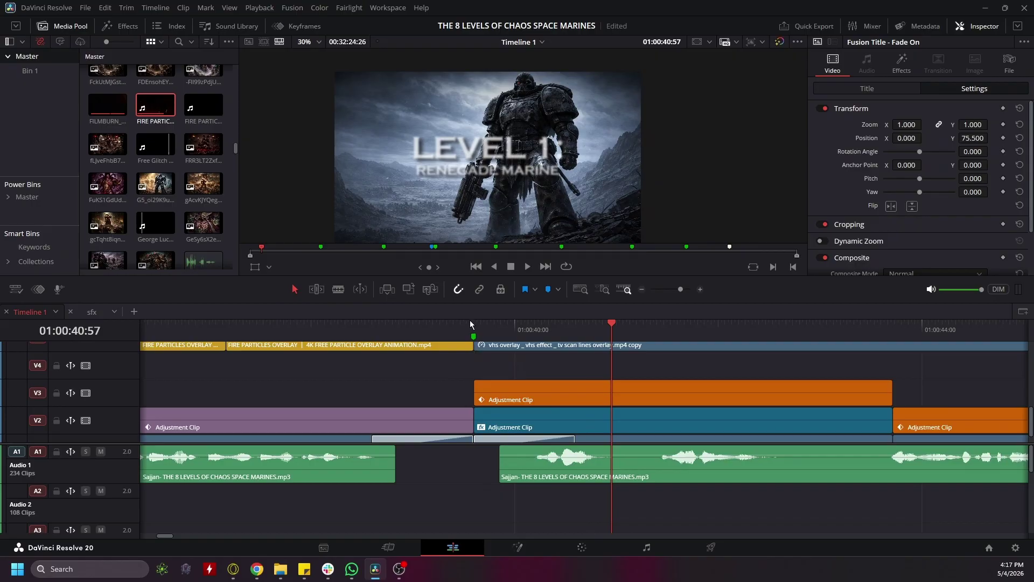
pyautogui.moveTo(458, 330); pyautogui.dragTo(371, 330)
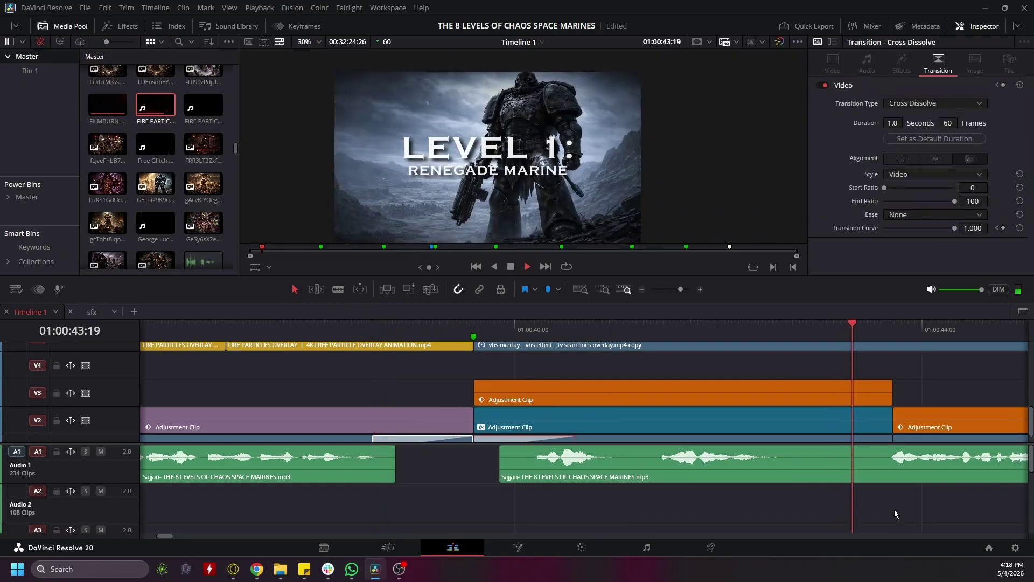
pyautogui.press('space')
pyautogui.moveTo(895, 389); pyautogui.dragTo(563, 439)
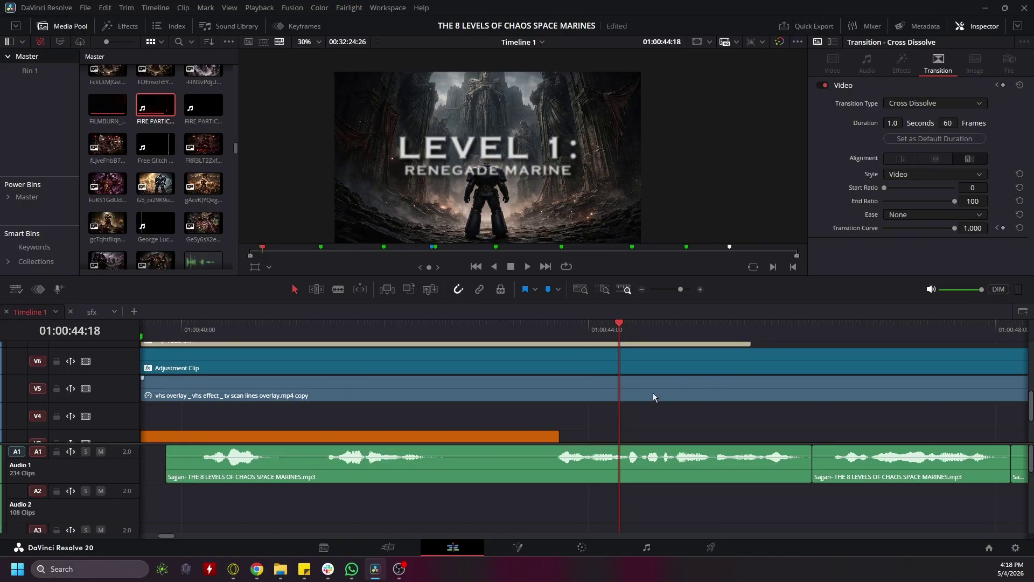
pyautogui.moveTo(449, 333); pyautogui.dragTo(357, 342)
pyautogui.press('space')
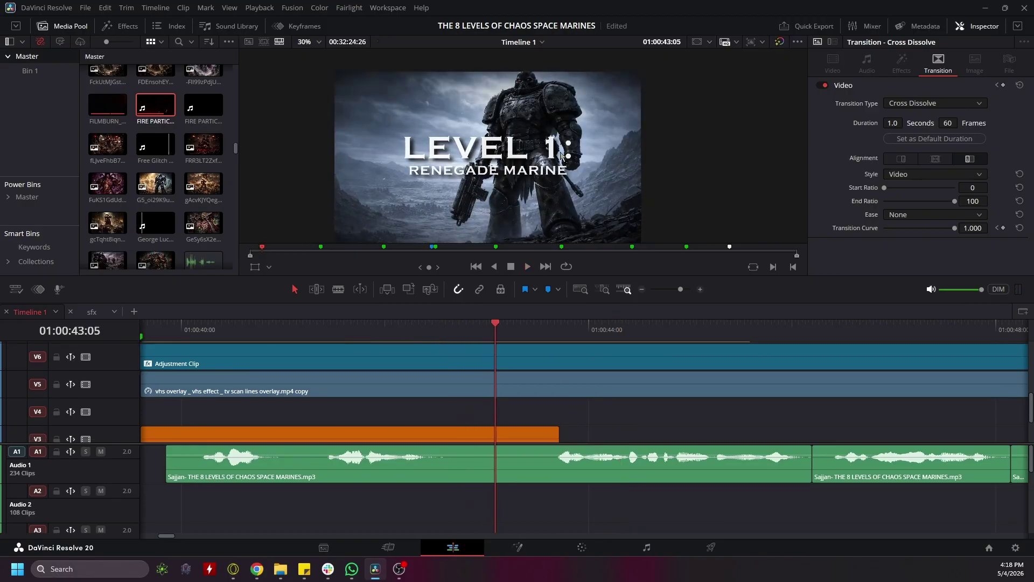
# Step: Check where the two Fade On titles on V7 and V8 end against the lower tracks while playing past them
pyautogui.scroll(3, 564, 384)
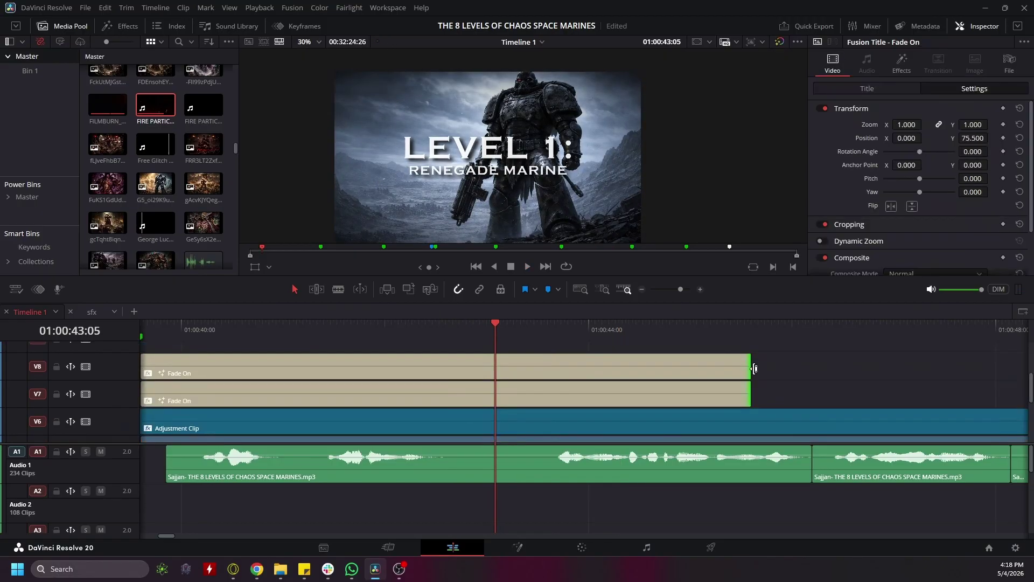
pyautogui.scroll(-3, 780, 364)
pyautogui.scroll(3, 778, 364)
pyautogui.scroll(-2, 769, 378)
pyautogui.scroll(5, 664, 425)
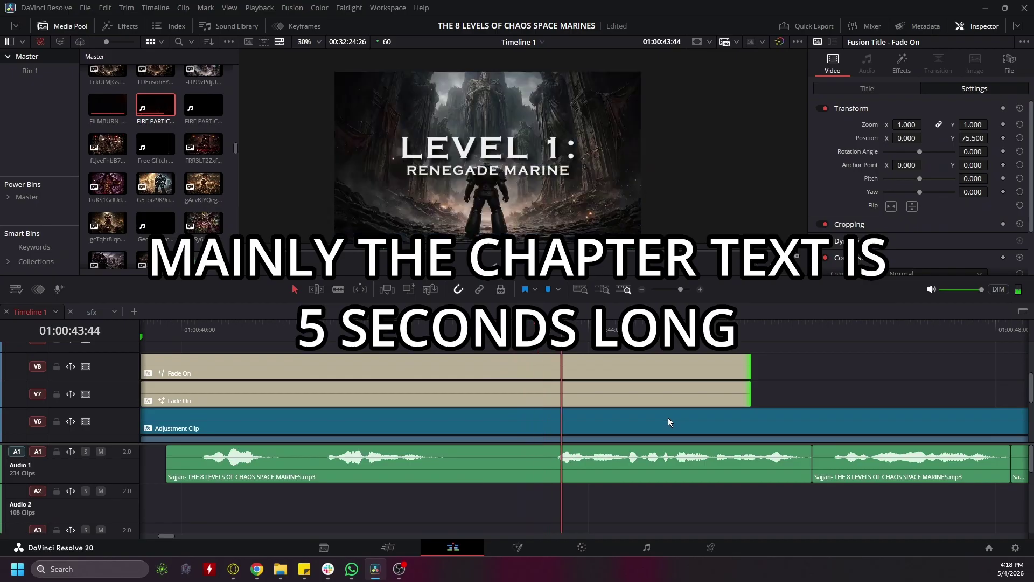
pyautogui.click(672, 417)
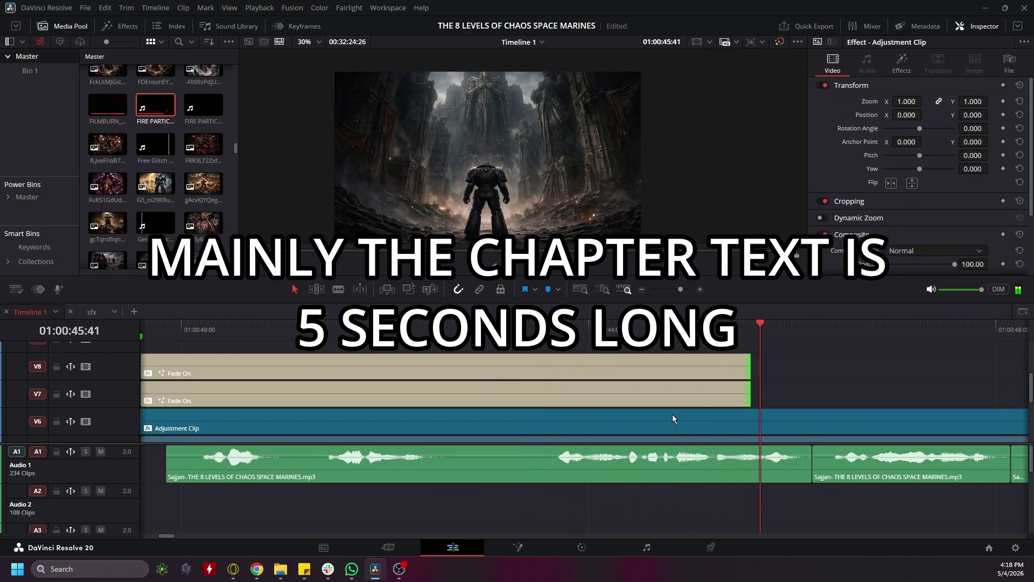
pyautogui.scroll(-3, 740, 380)
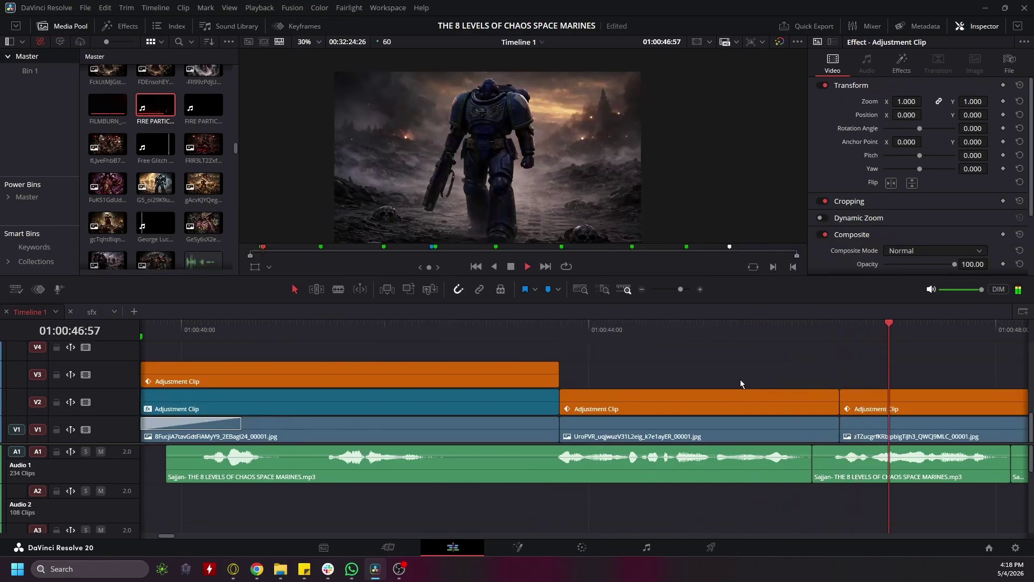
pyautogui.scroll(-3, 708, 433)
# Step: Return to Marker 4 and review the V8 LEVEL 1: title's text, font, size, tracking and anchor controls
pyautogui.moveTo(562, 369); pyautogui.dragTo(643, 405)
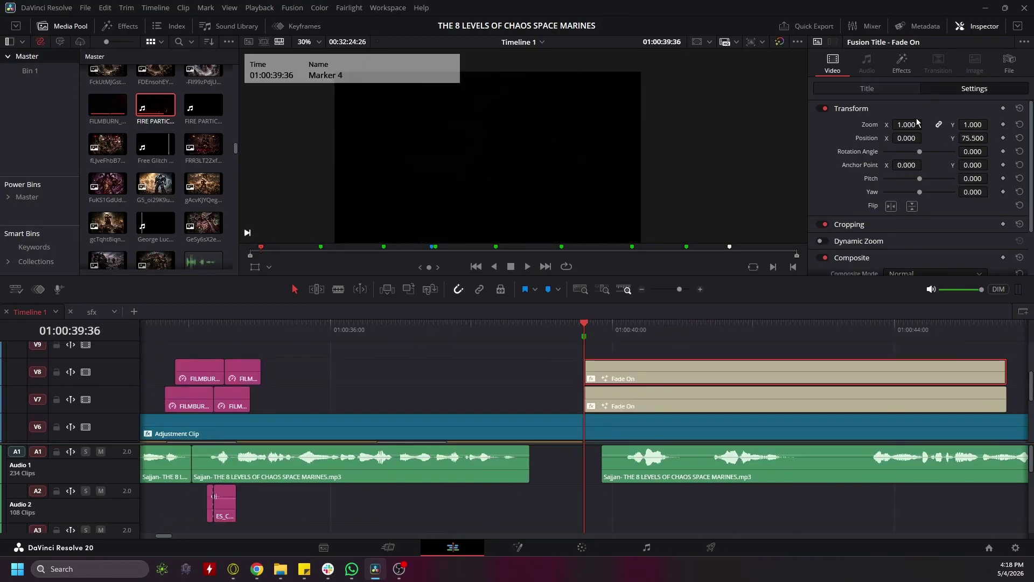
pyautogui.click(871, 91)
pyautogui.scroll(2, 885, 189)
pyautogui.scroll(1, 885, 193)
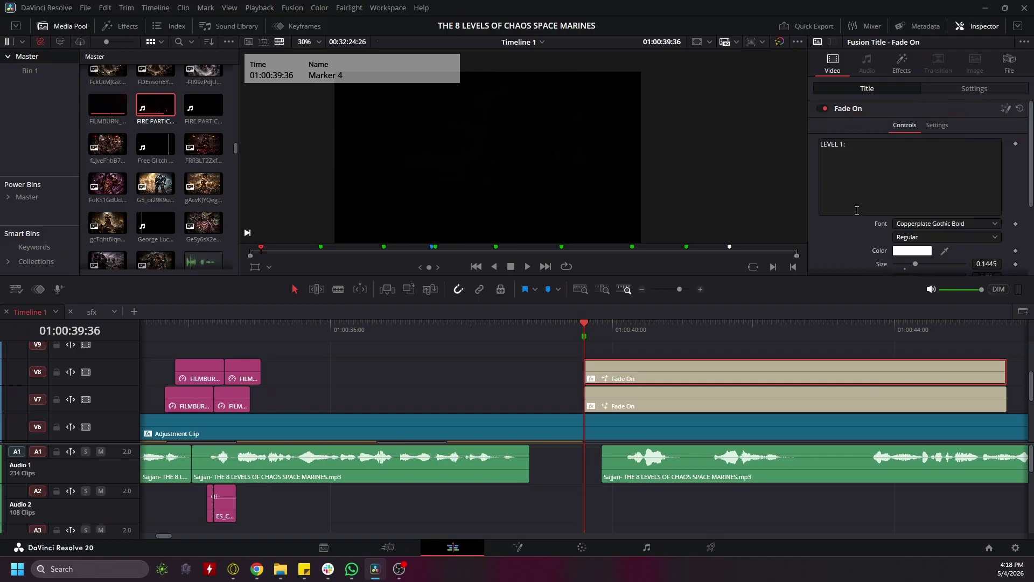
pyautogui.scroll(-2, 848, 248)
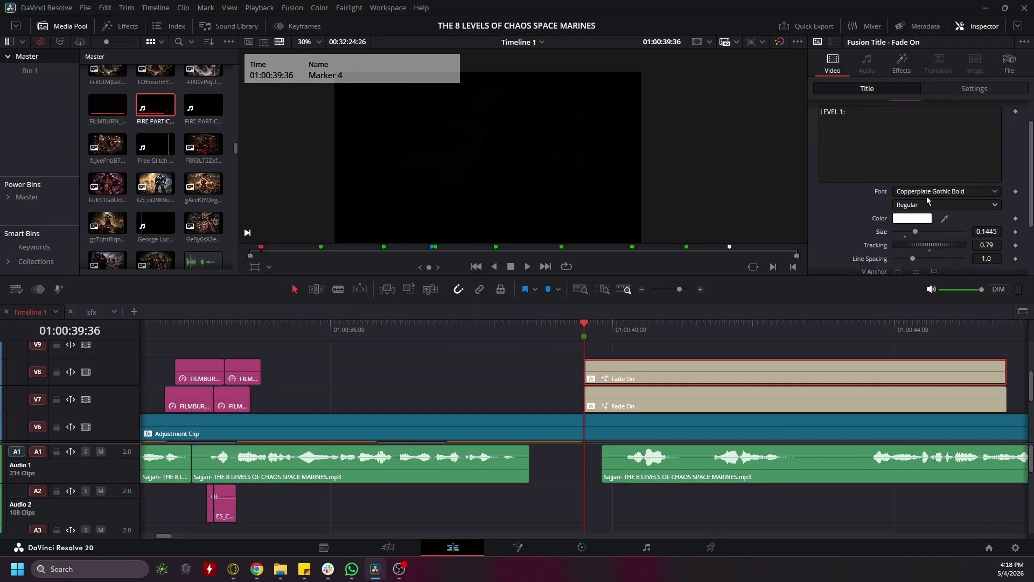
pyautogui.scroll(-2, 853, 213)
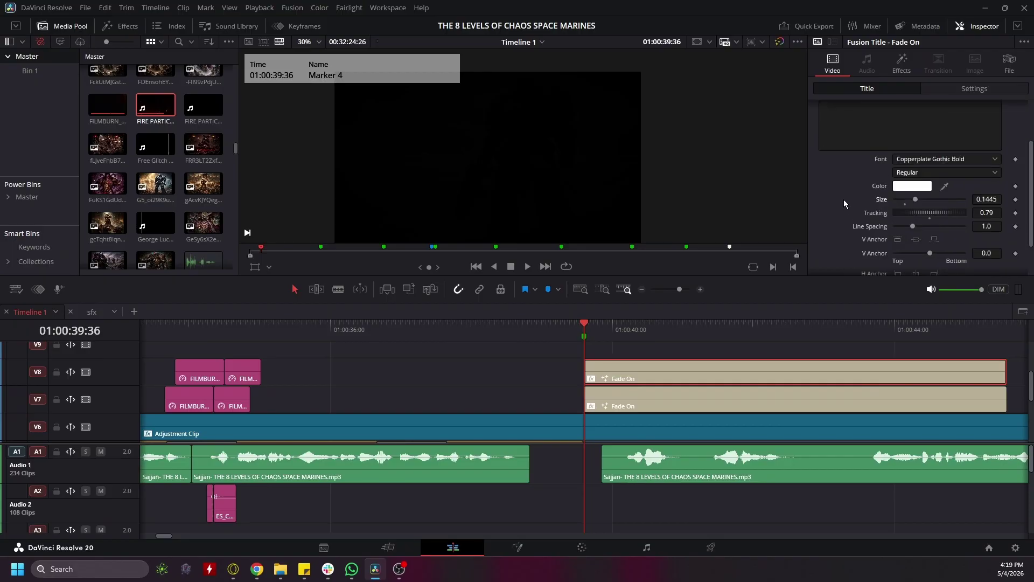
pyautogui.scroll(-1, 843, 200)
pyautogui.scroll(-1, 823, 193)
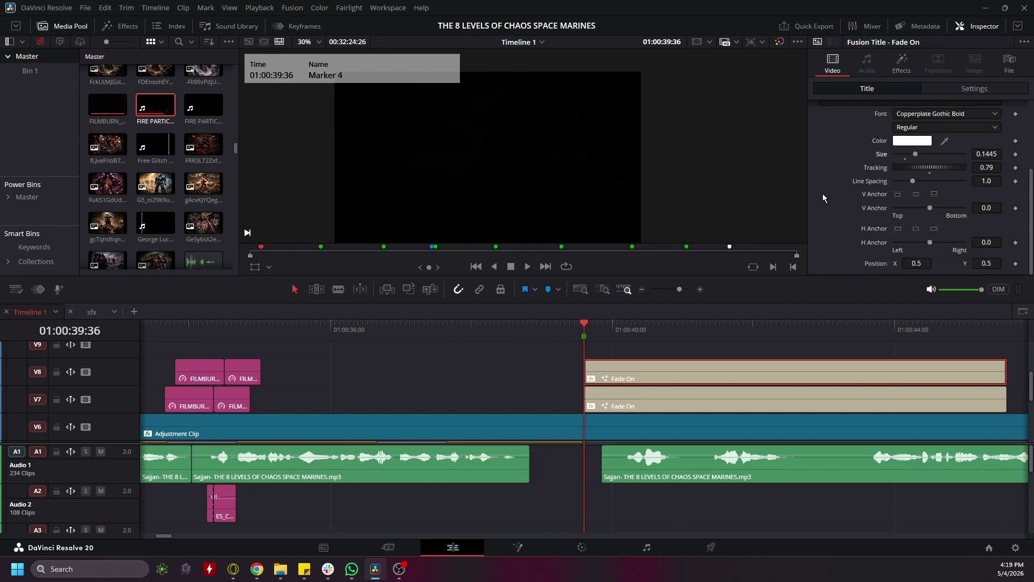
# Step: Review the transform position and composite opacity of the LEVEL 1: title on V8
pyautogui.click(958, 89)
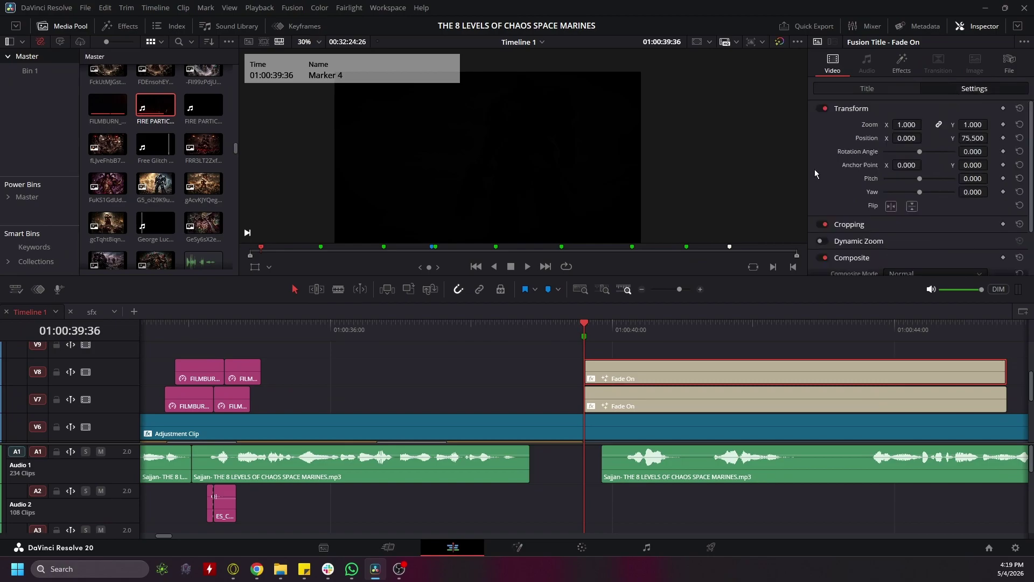
pyautogui.scroll(-1, 819, 171)
pyautogui.scroll(-1, 819, 170)
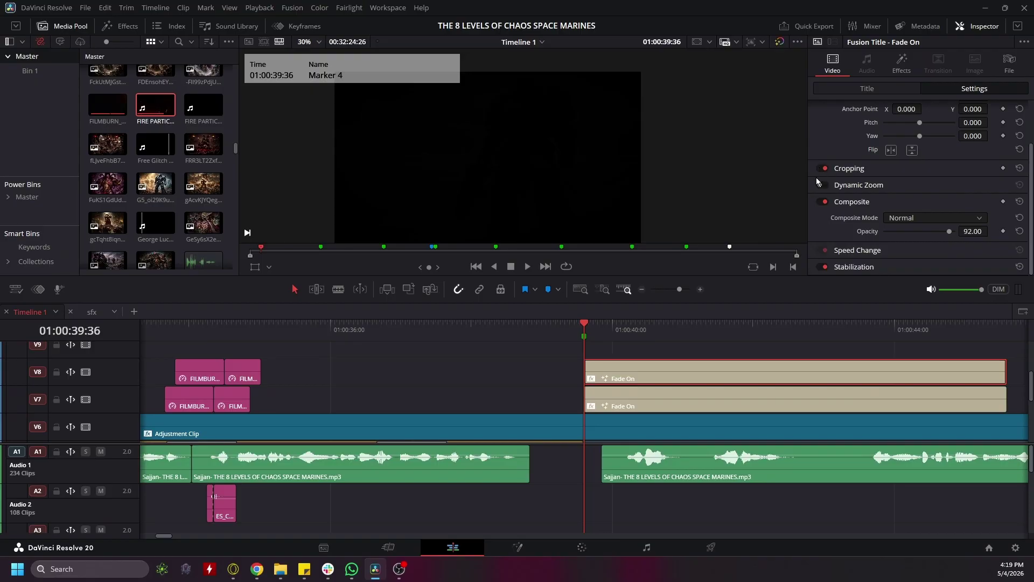
# Step: Show the text and font controls of the RENEGADE MARINE title on V7
pyautogui.click(854, 90)
pyautogui.click(669, 406)
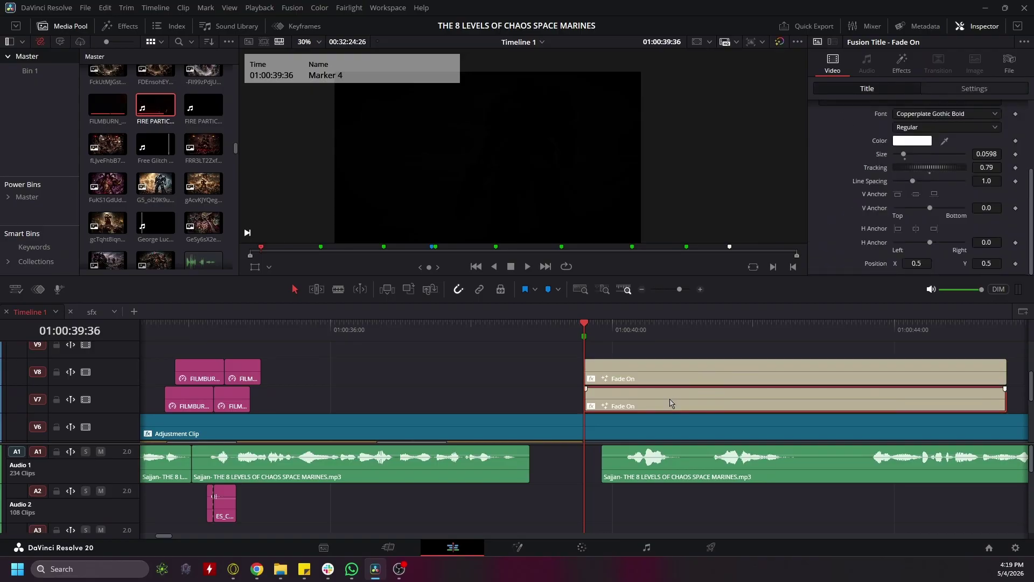
pyautogui.scroll(3, 876, 142)
pyautogui.scroll(2, 851, 157)
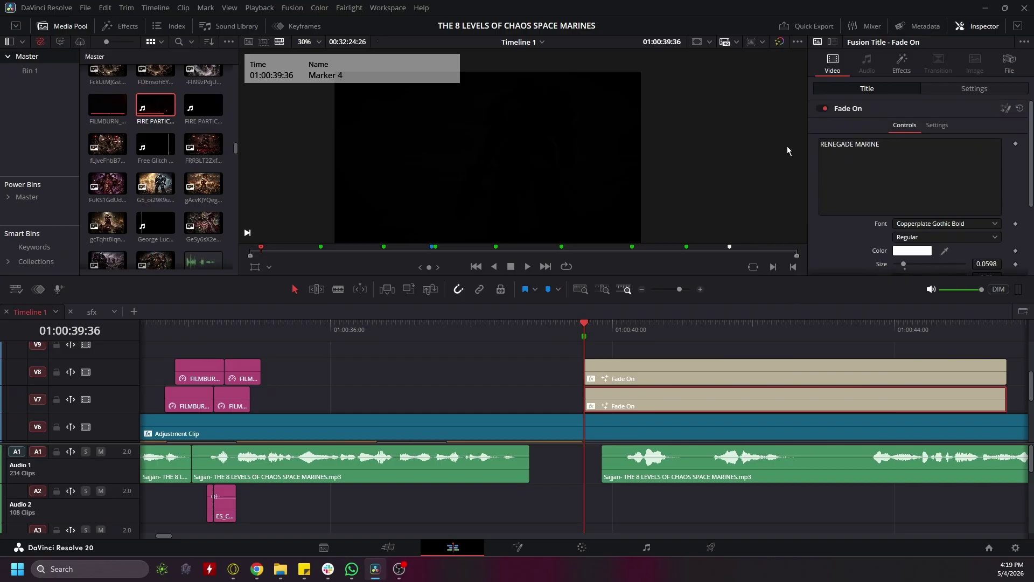
# Step: Move the playhead through the LEVEL 1: title's fade-in to 01:00:41:59, where the text is sharp
pyautogui.click(598, 350)
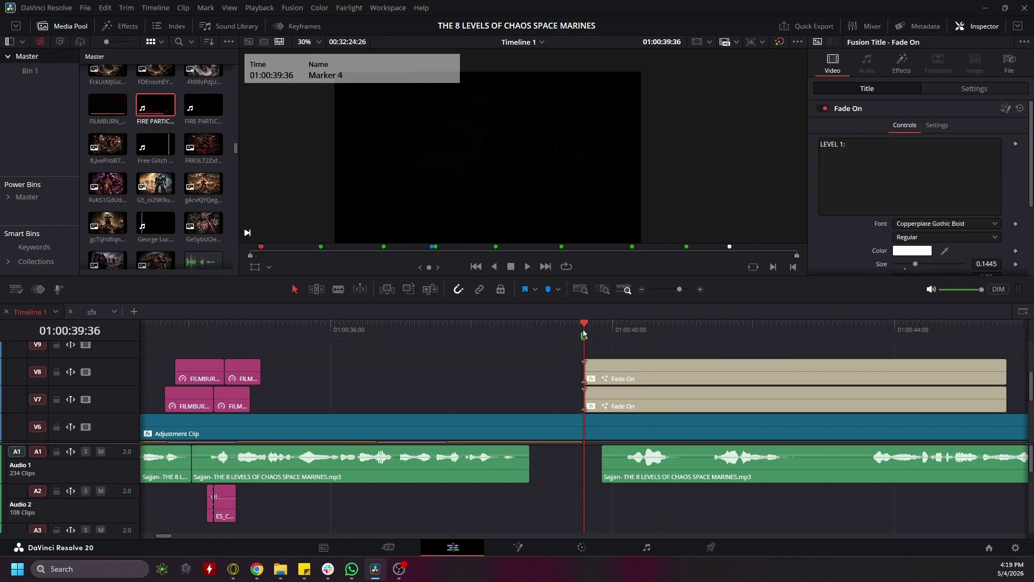
pyautogui.moveTo(582, 328); pyautogui.dragTo(647, 326)
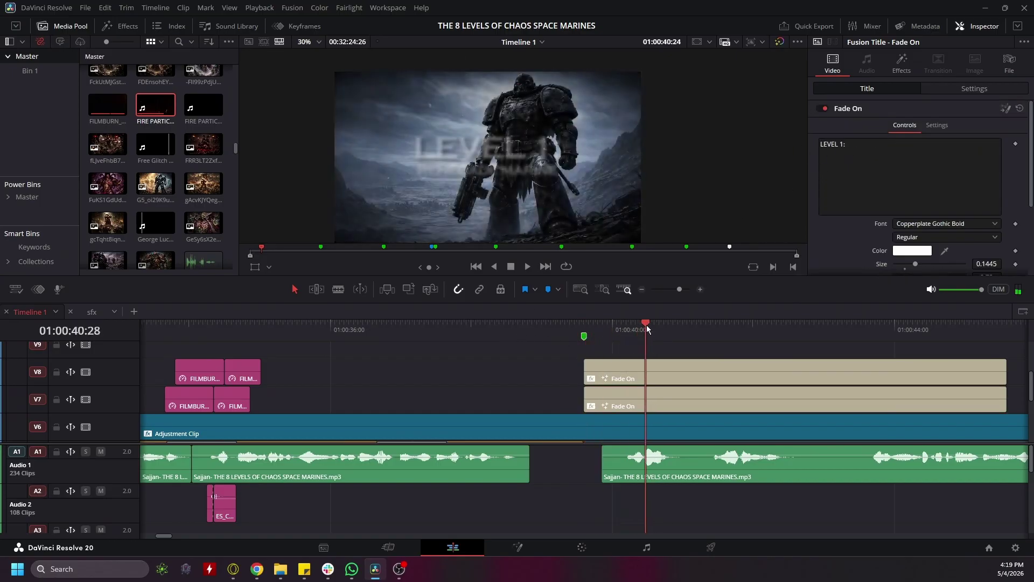
pyautogui.click(752, 333)
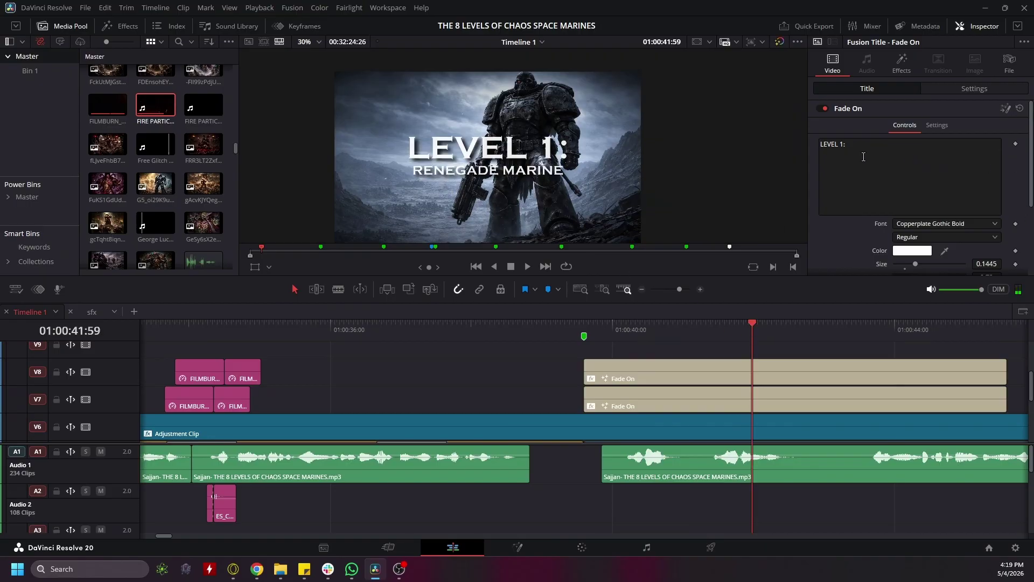
# Step: Select the RENEGADE MARINE title on V7 again and review its font, size and tracking with the text in view
pyautogui.click(757, 408)
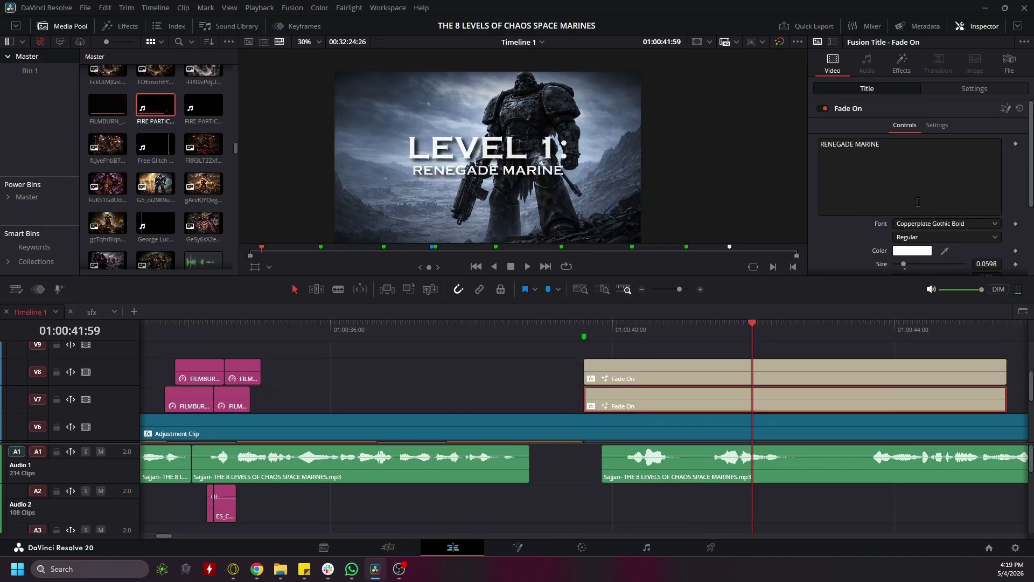
pyautogui.scroll(-3, 865, 208)
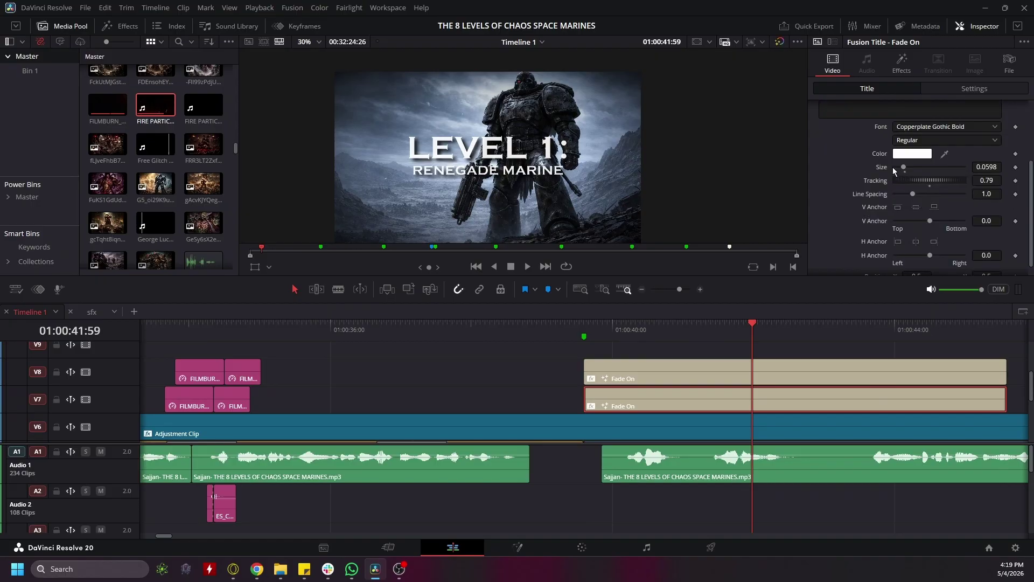
pyautogui.scroll(-1, 849, 208)
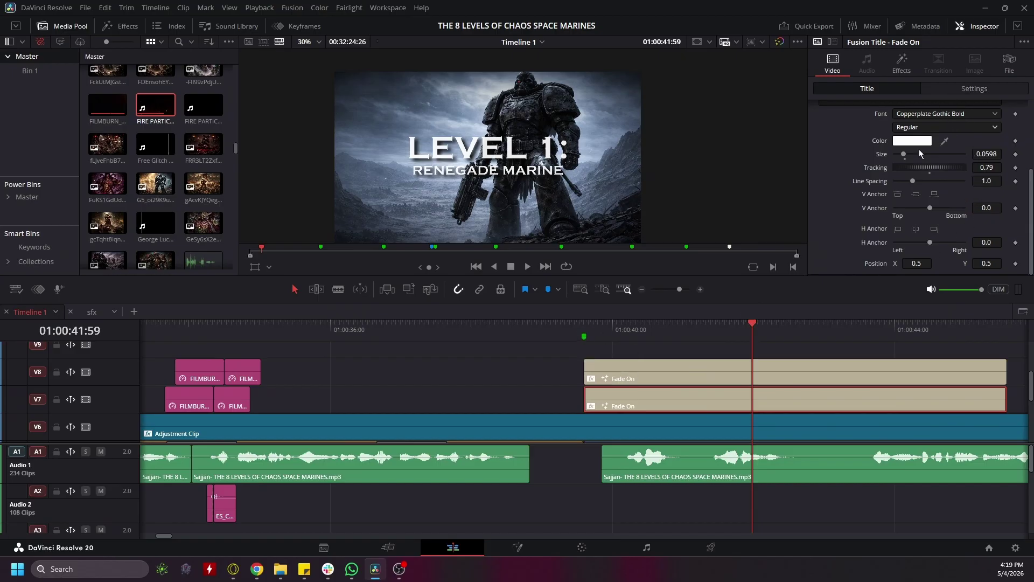
pyautogui.scroll(4, 837, 197)
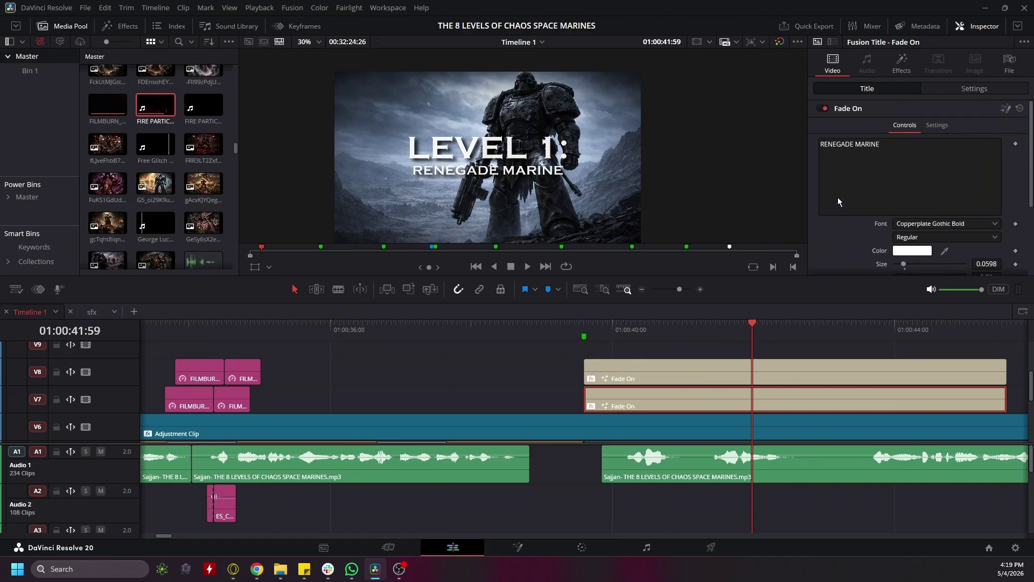
pyautogui.scroll(-3, 923, 144)
# Step: Examine the RENEGADE MARINE title's transform position, cropping and composite opacity settings
pyautogui.click(974, 88)
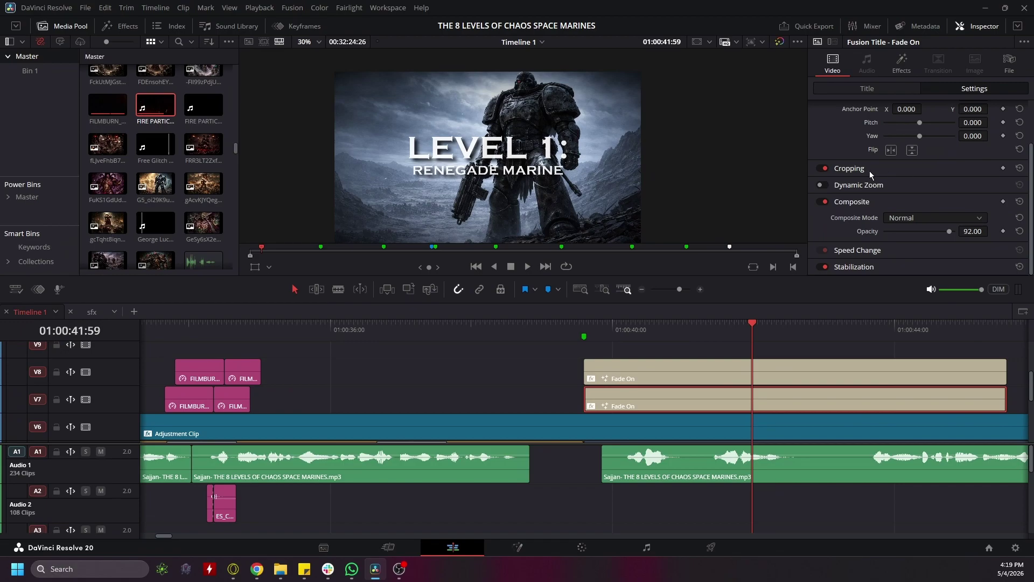
pyautogui.scroll(4, 869, 171)
pyautogui.scroll(-1, 824, 139)
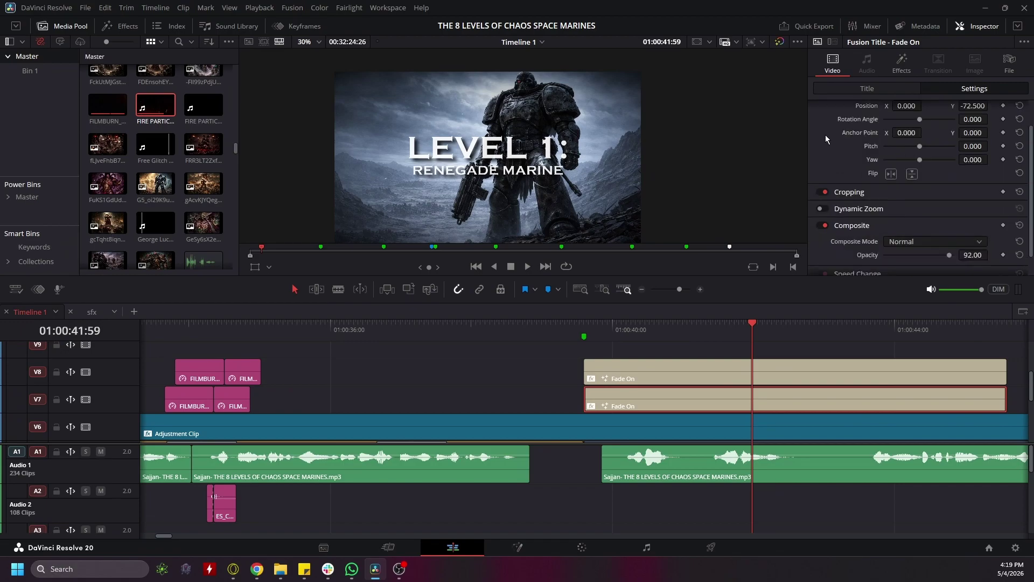
pyautogui.scroll(-1, 825, 139)
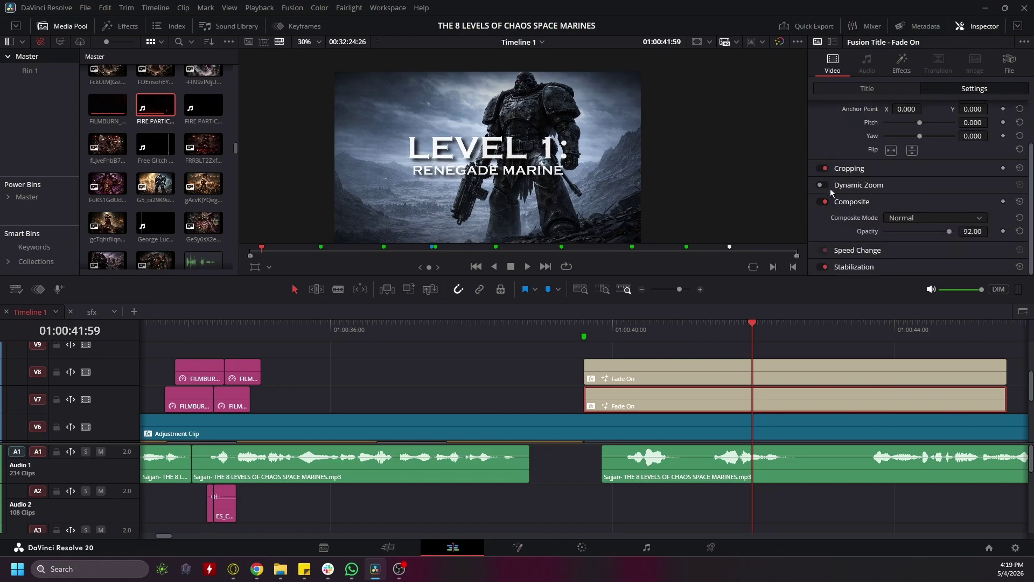
pyautogui.scroll(2, 826, 241)
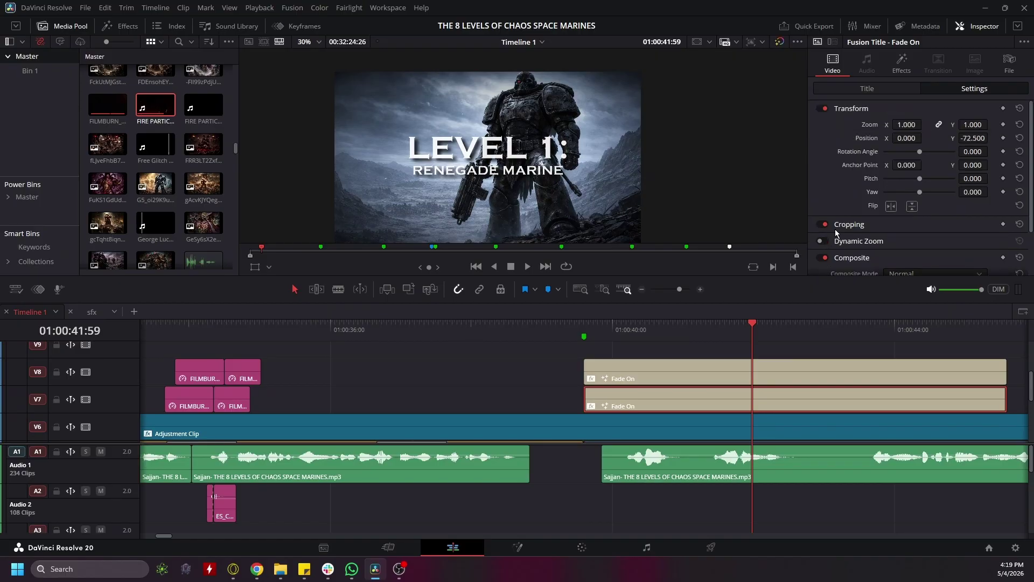
pyautogui.click(870, 226)
pyautogui.click(871, 226)
pyautogui.scroll(-2, 871, 225)
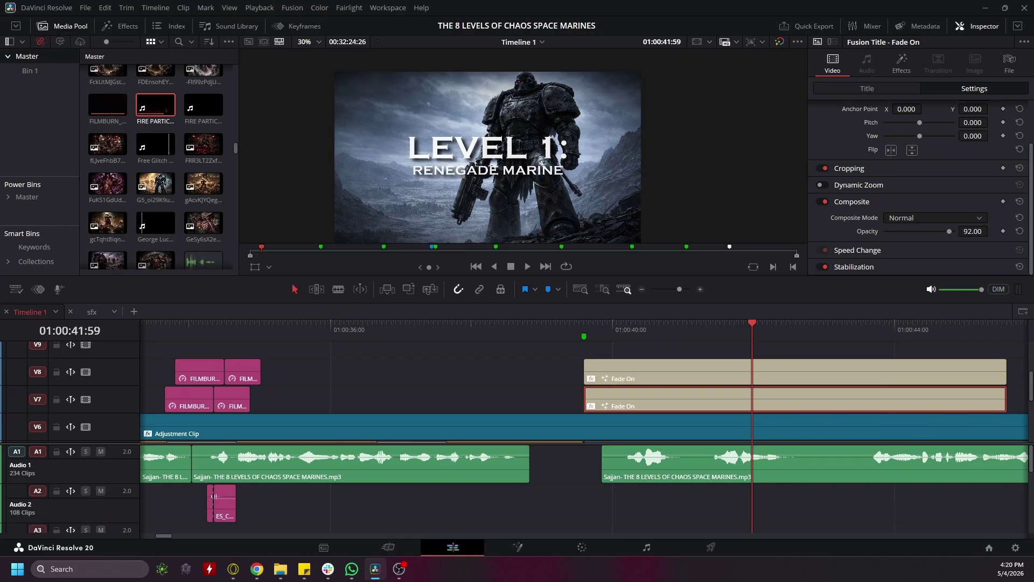
# Step: Return to Marker 4 and compare the V7 and V8 titles with the adjustment clips and transition on the tracks beneath
pyautogui.hotkey('shift', 'Up')
pyautogui.scroll(2, 620, 391)
pyautogui.scroll(-3, 620, 391)
pyautogui.scroll(3, 619, 391)
pyautogui.scroll(-2, 619, 391)
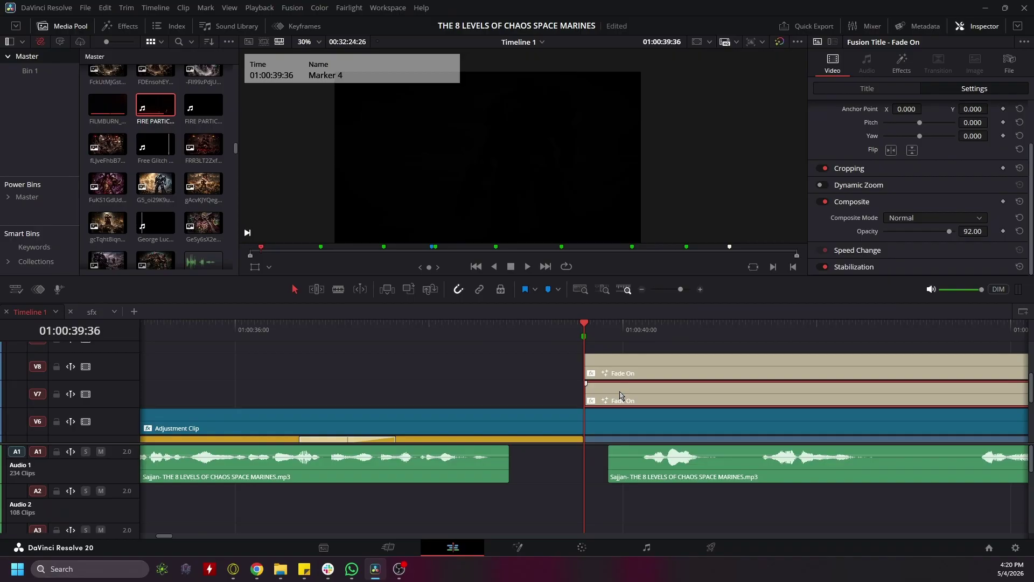
pyautogui.scroll(-4, 619, 395)
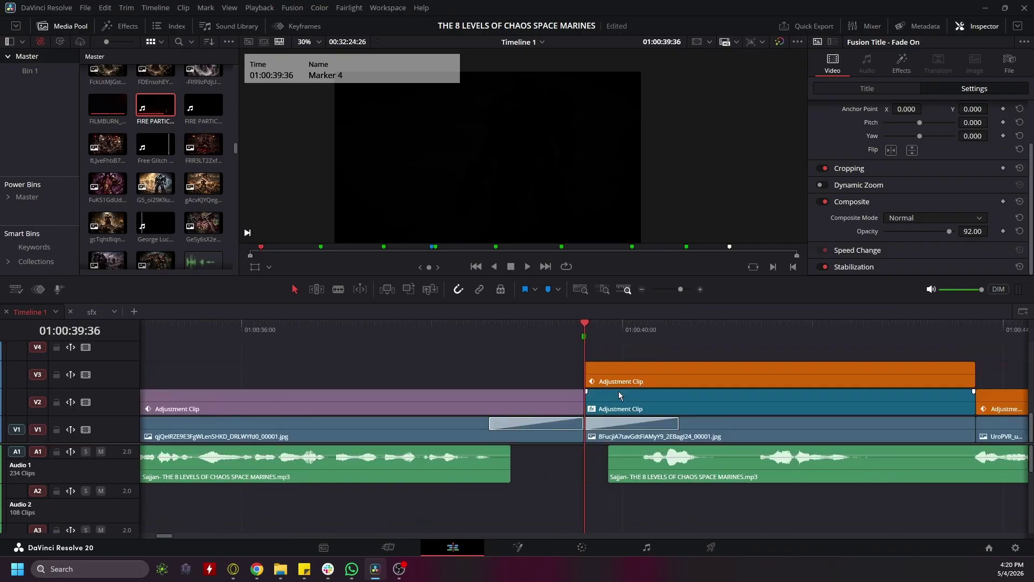
pyautogui.scroll(4, 619, 394)
pyautogui.scroll(-4, 619, 394)
pyautogui.scroll(3, 620, 401)
pyautogui.scroll(-3, 620, 401)
pyautogui.scroll(-2, 620, 401)
pyautogui.scroll(3, 619, 400)
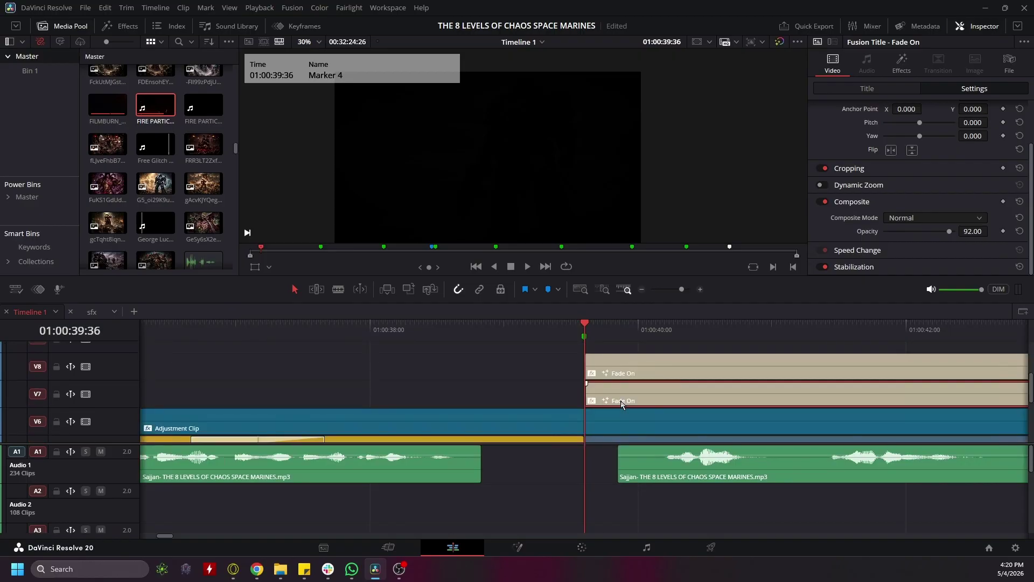
pyautogui.scroll(-3, 619, 399)
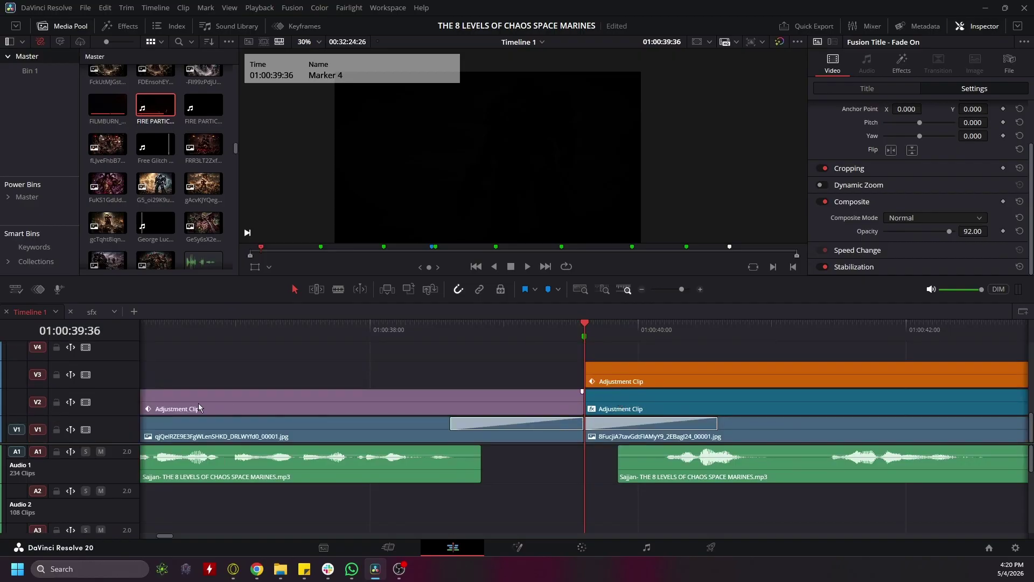